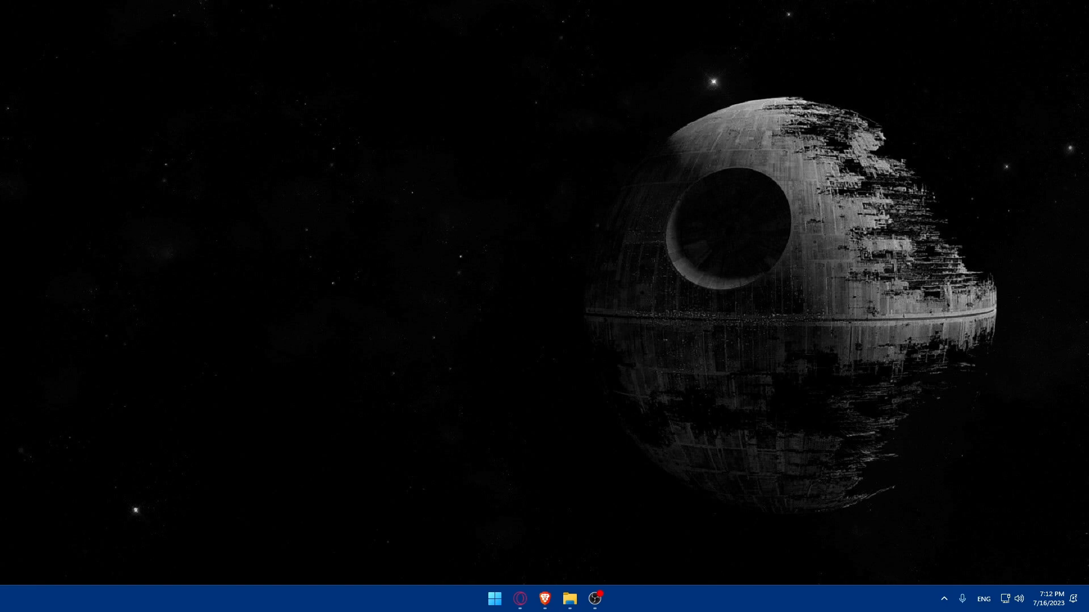
Open the Brave browser and search the web for "facebook ads"
left_click(545, 599)
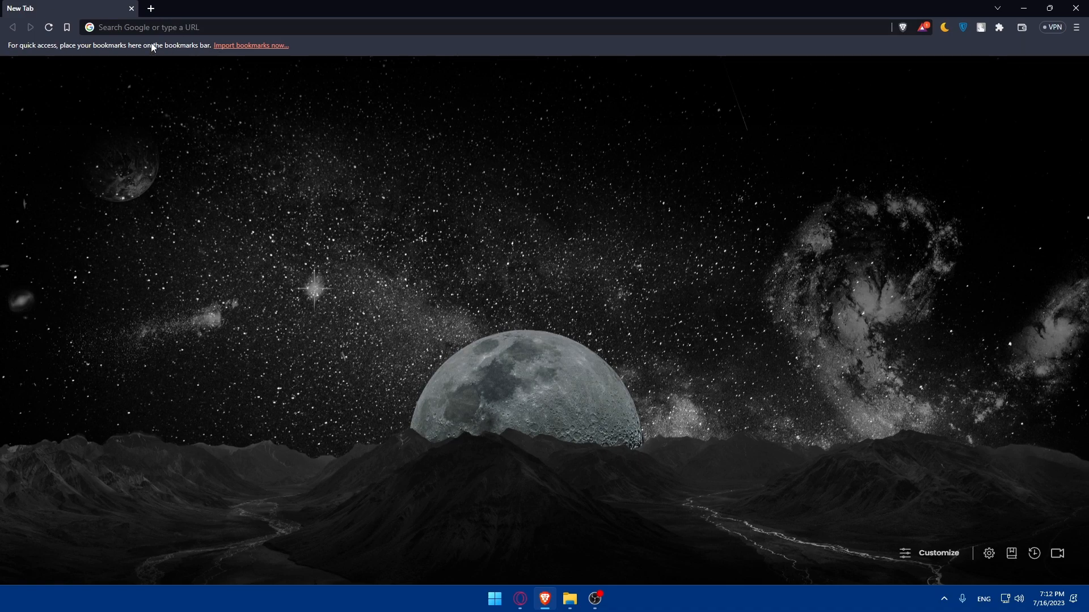
left_click(173, 28)
type("faceboo")
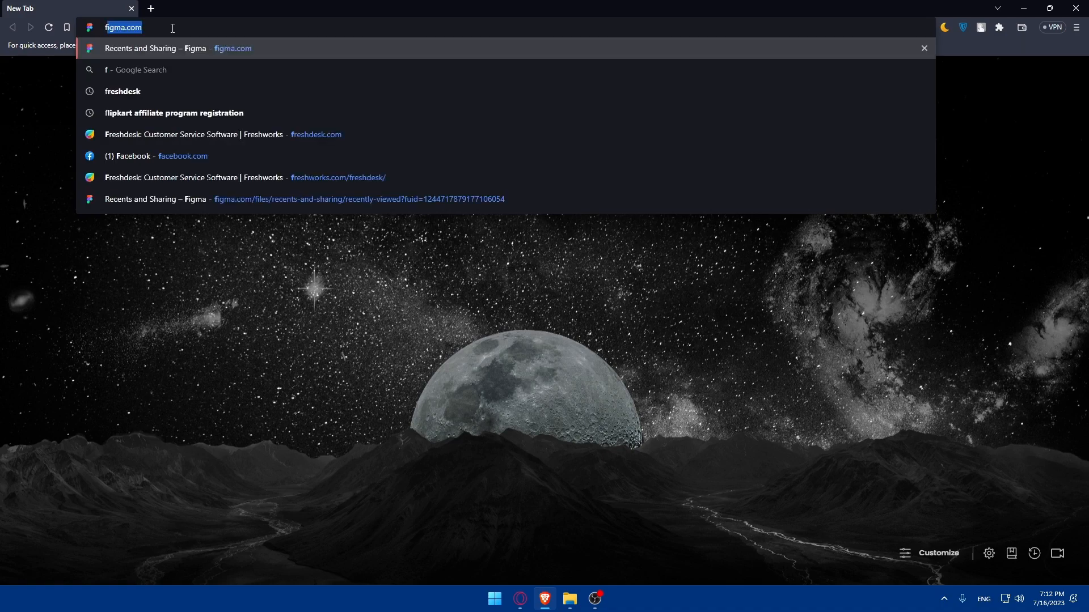
type("k ads")
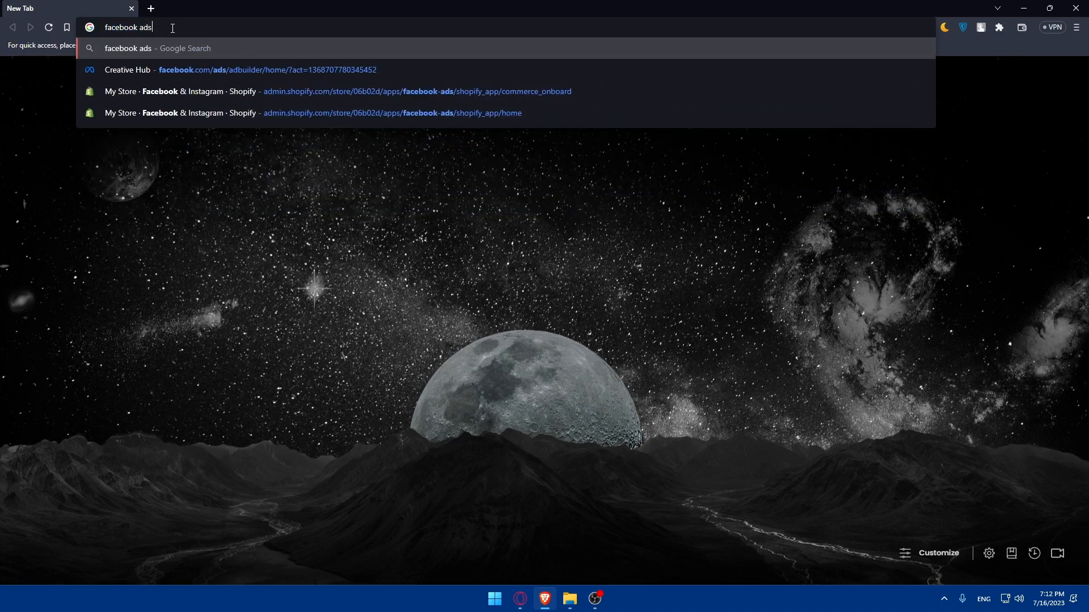
key("Return")
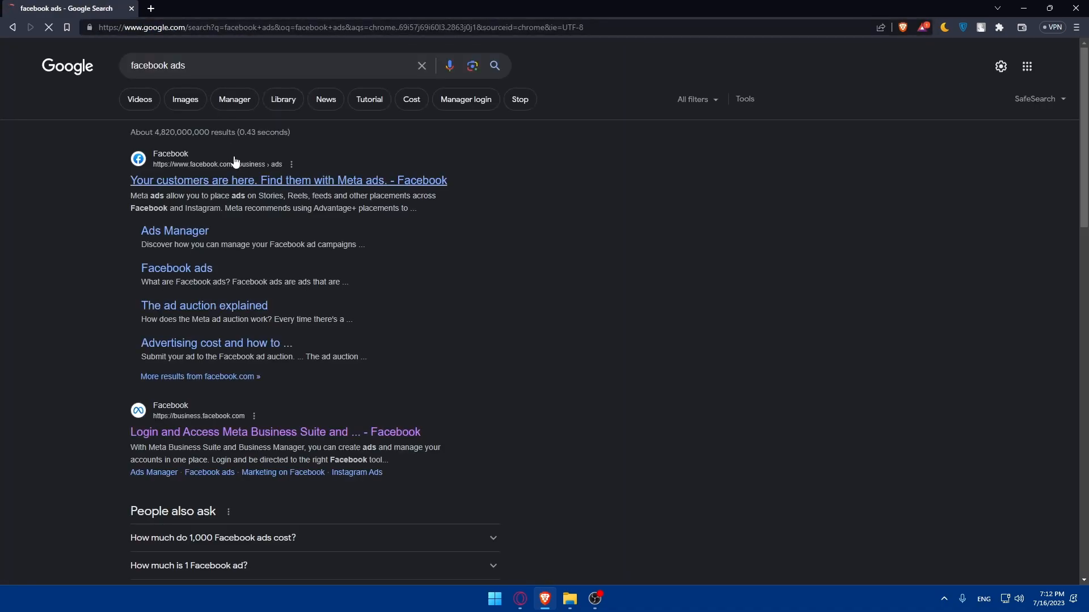
Change the web search to "facebook pixel" and open Facebook's Meta Pixel business page from the results
left_click_drag(226, 66, 176, 72)
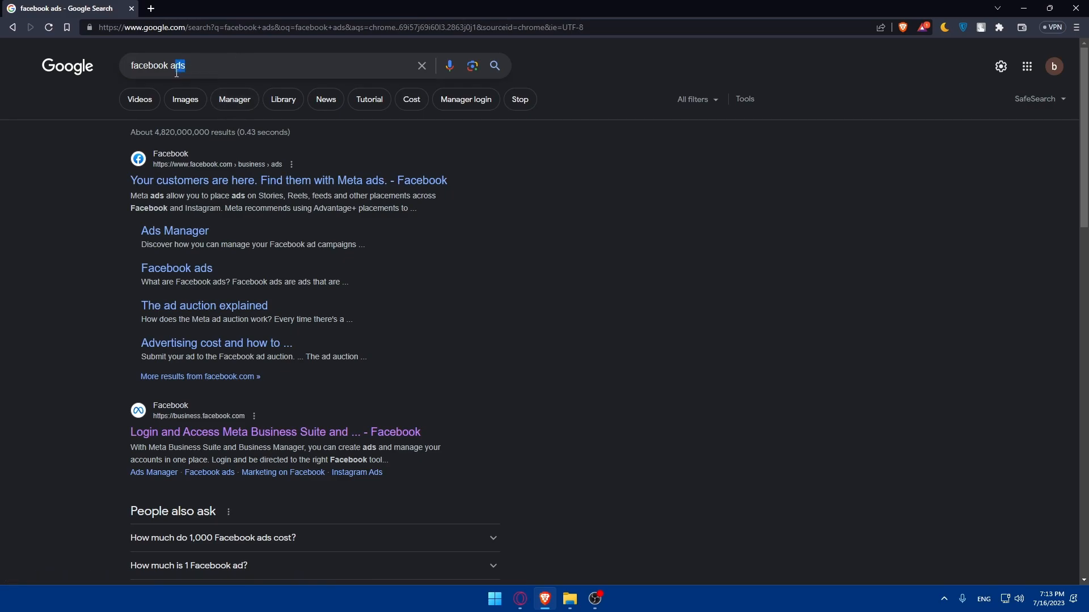
type("pice")
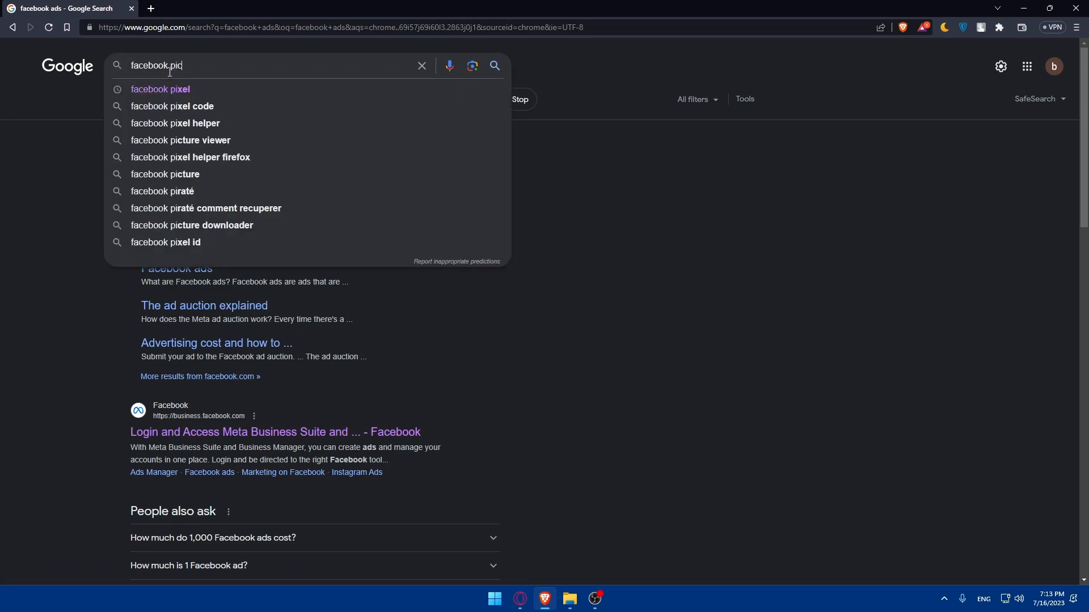
key("BackSpace")
type("xel")
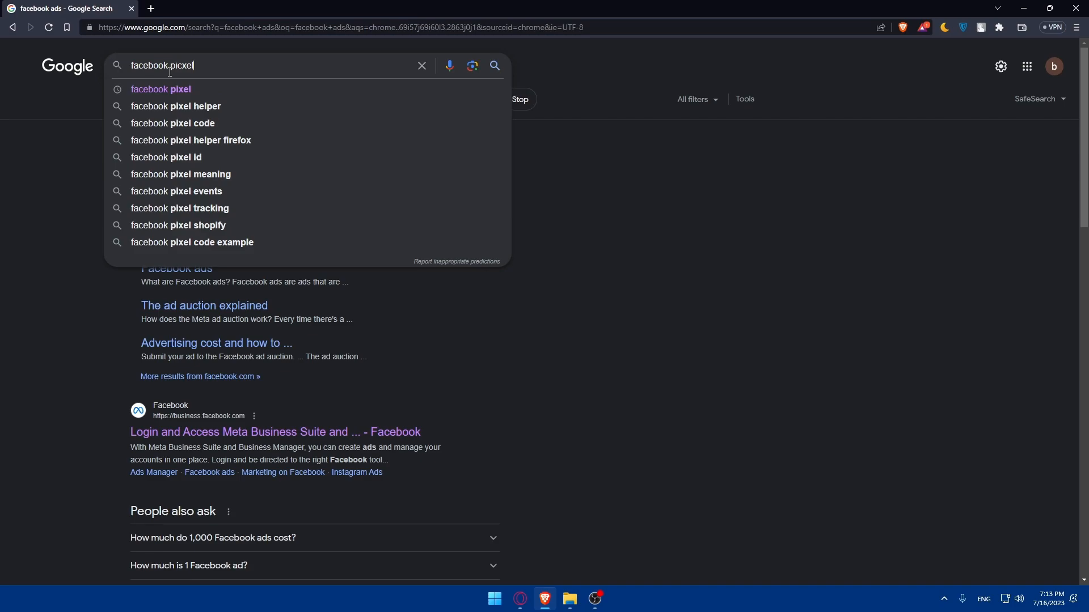
key("Return")
left_click(256, 162)
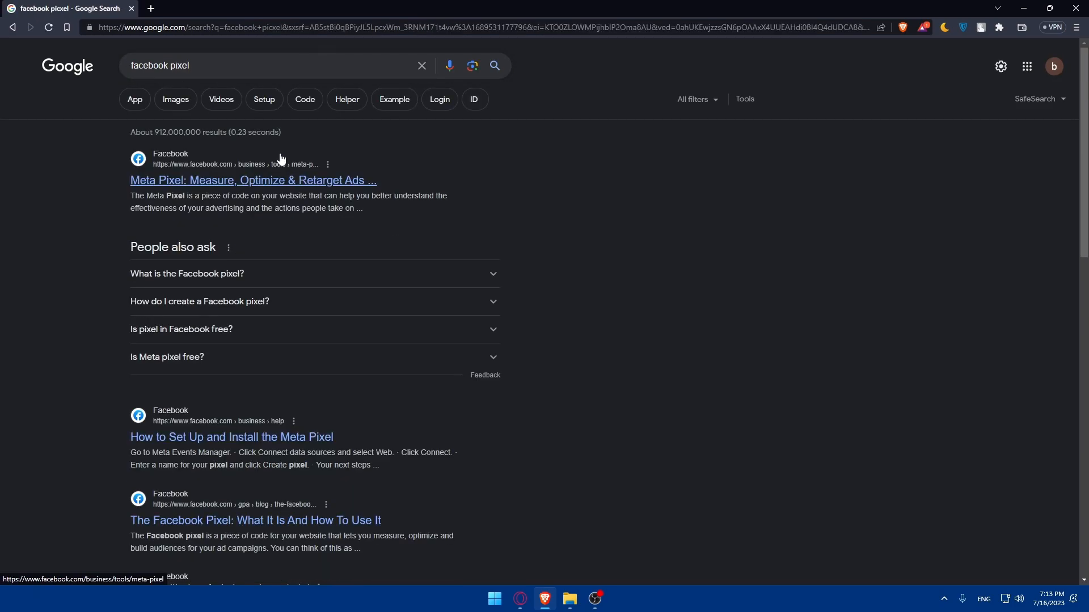
left_click(253, 182)
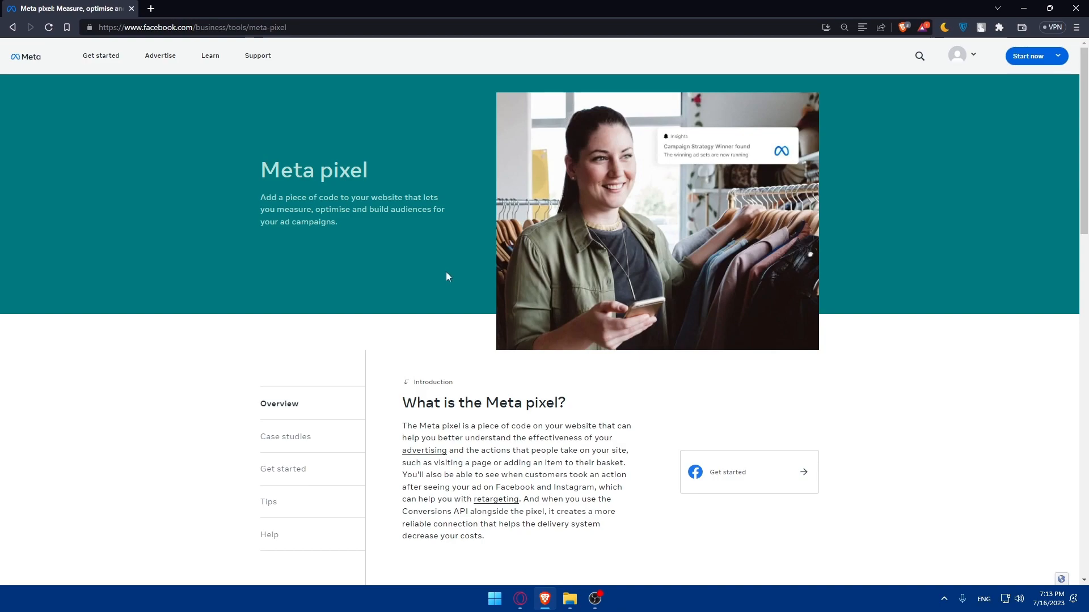
Go from the Meta pixel page to Ads Manager and dismiss the payment method notice and the attribution tip
left_click(1033, 59)
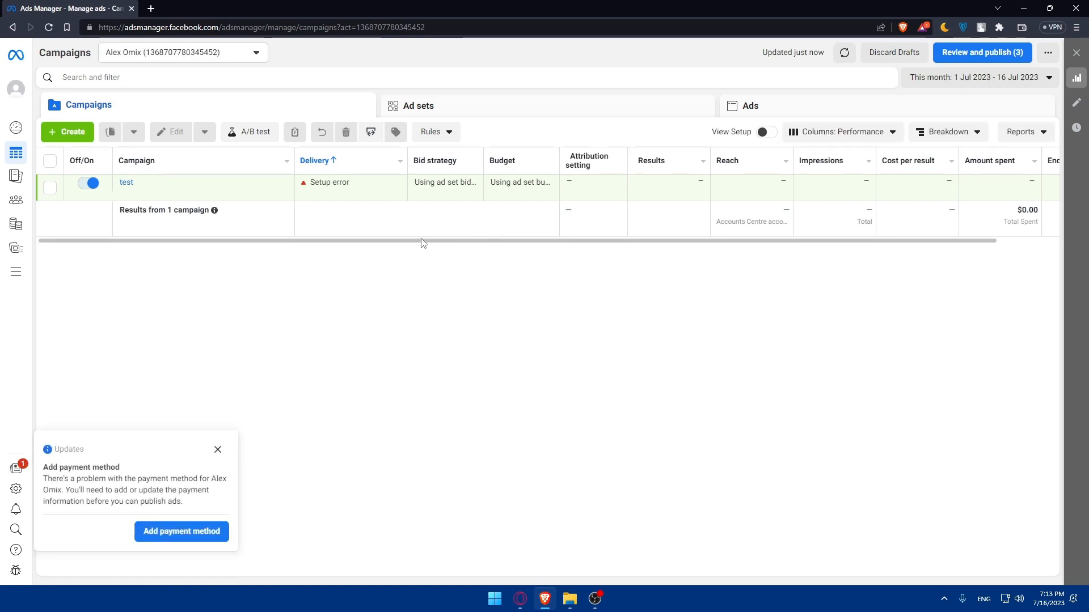
left_click(218, 449)
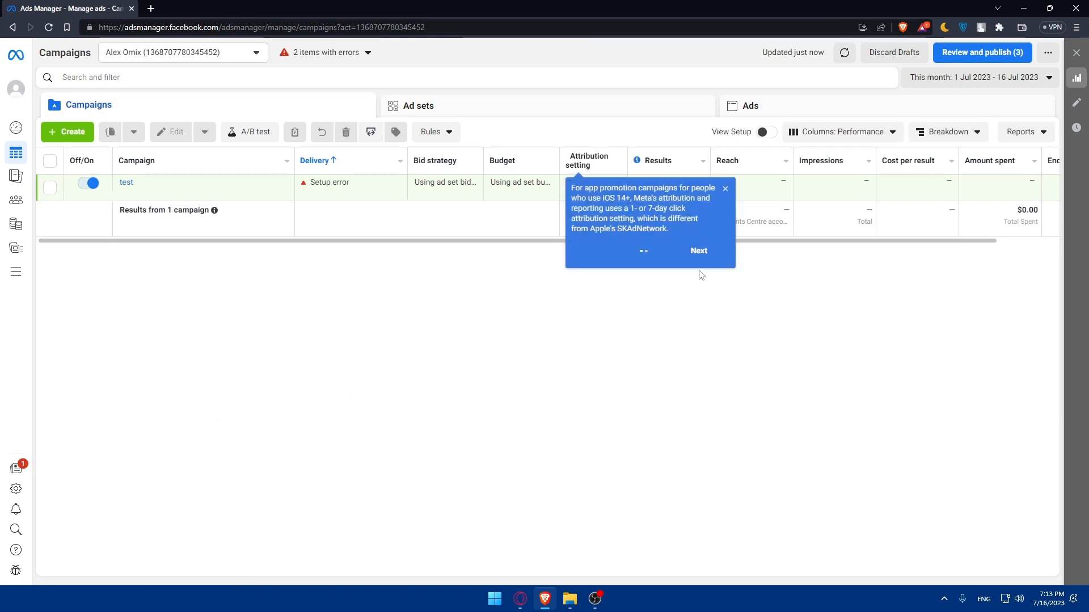
left_click(723, 189)
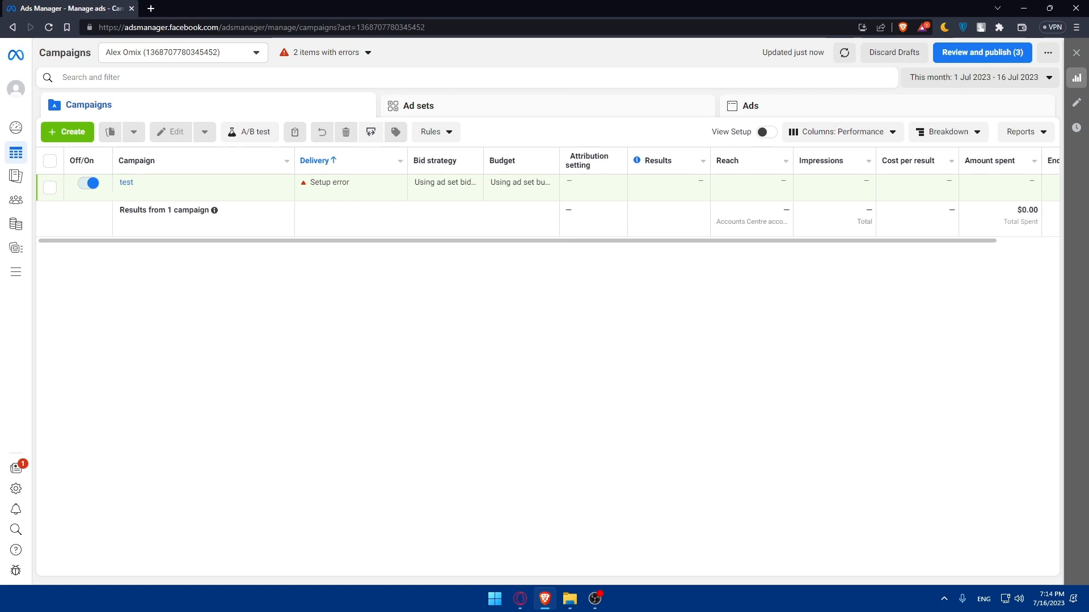
Open shopify.com in a new browser tab
left_click(151, 8)
type("shopify.com")
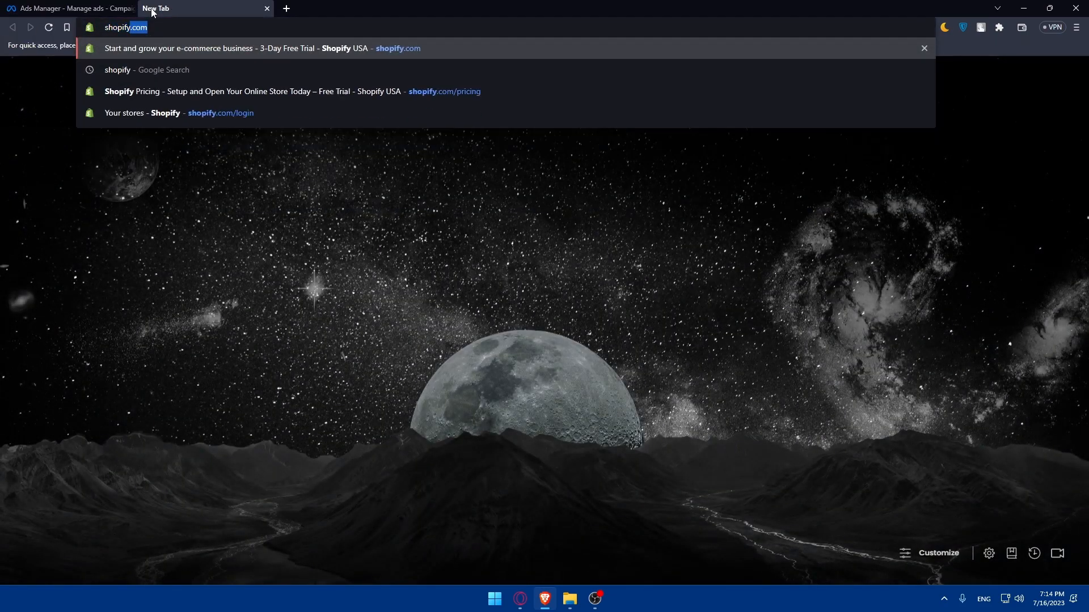
key("Return")
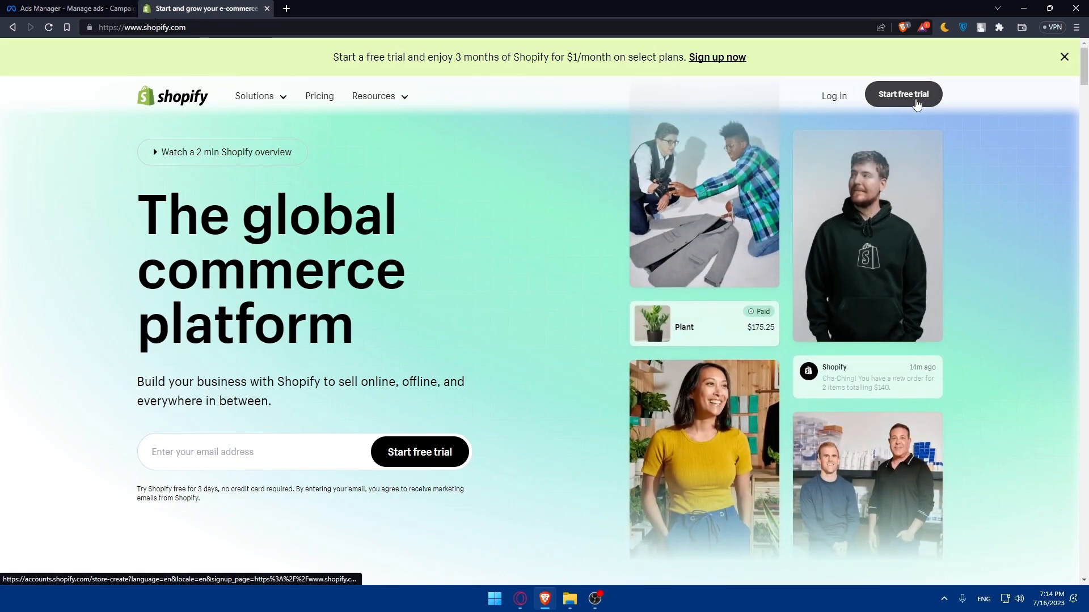
Look through the Shopify homepage and examine the plans on its pricing page
scroll(474, 236, "down", 3)
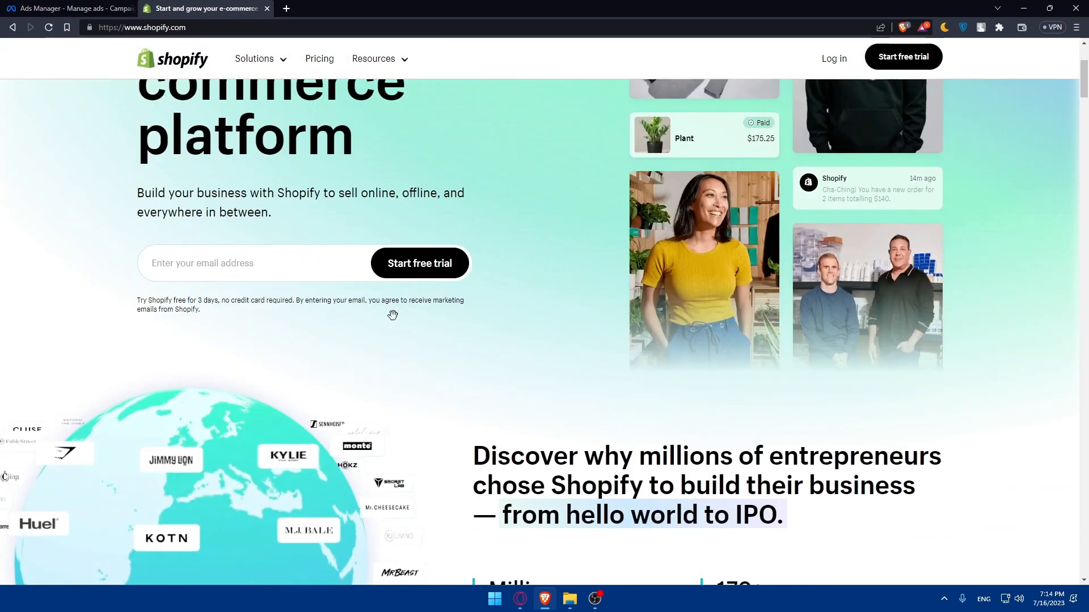
scroll(446, 316, "down", 9)
scroll(447, 315, "down", 15)
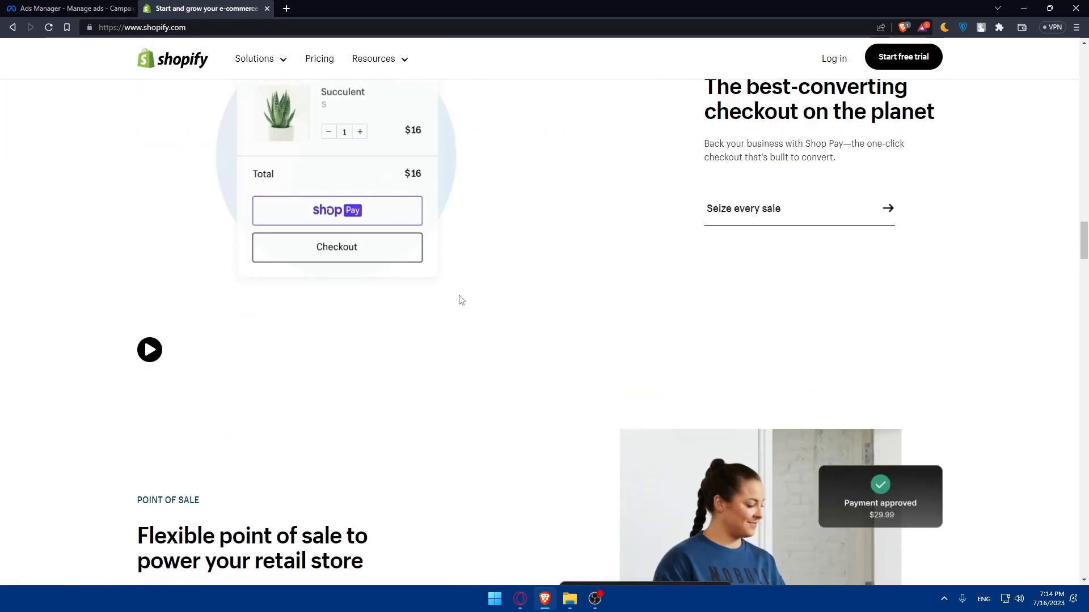
scroll(458, 297, "up", 20)
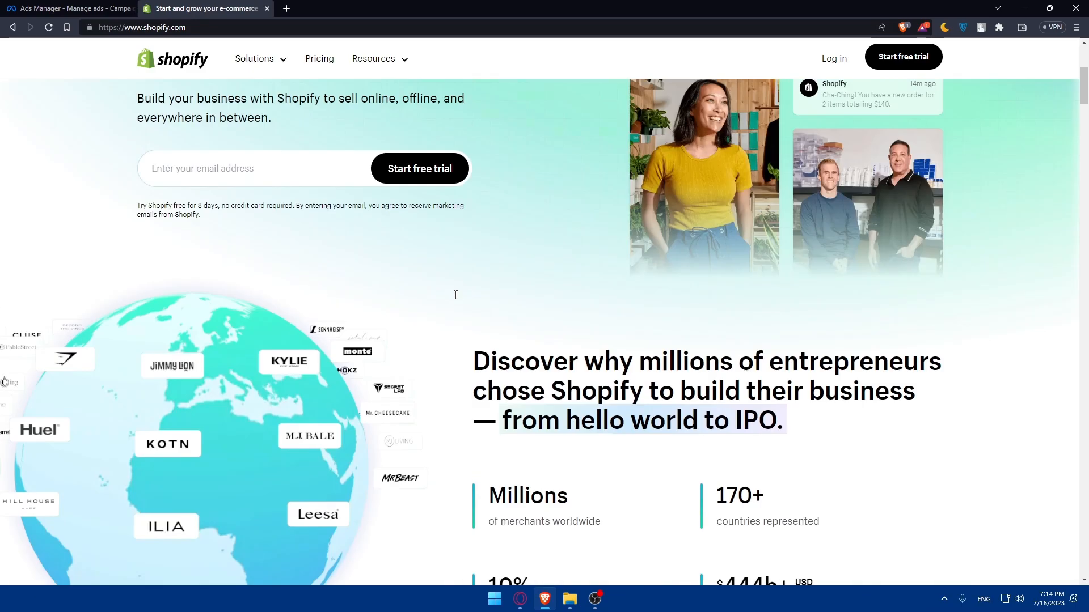
scroll(456, 295, "up", 5)
left_click(317, 97)
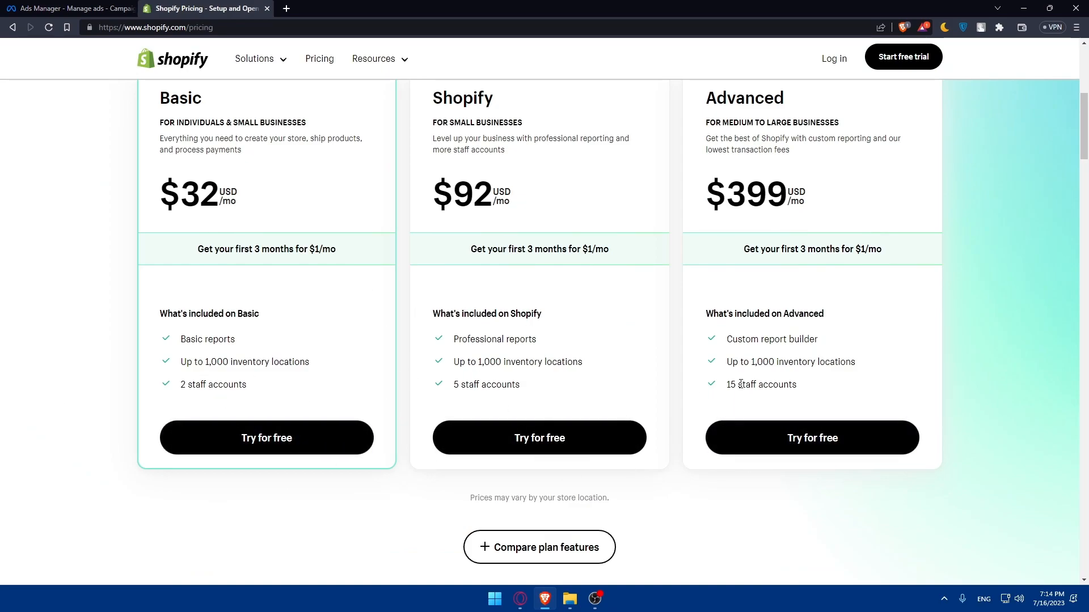
Log in to the Shopify store and bring up the Facebook Pixel section of the Online Store preferences
left_click(832, 59)
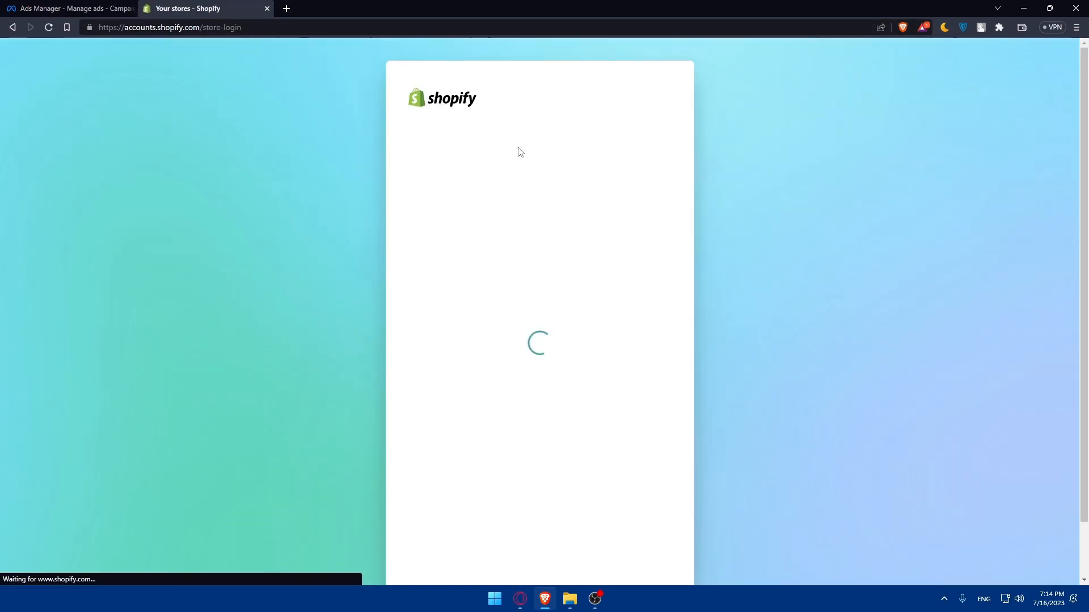
left_click(462, 274)
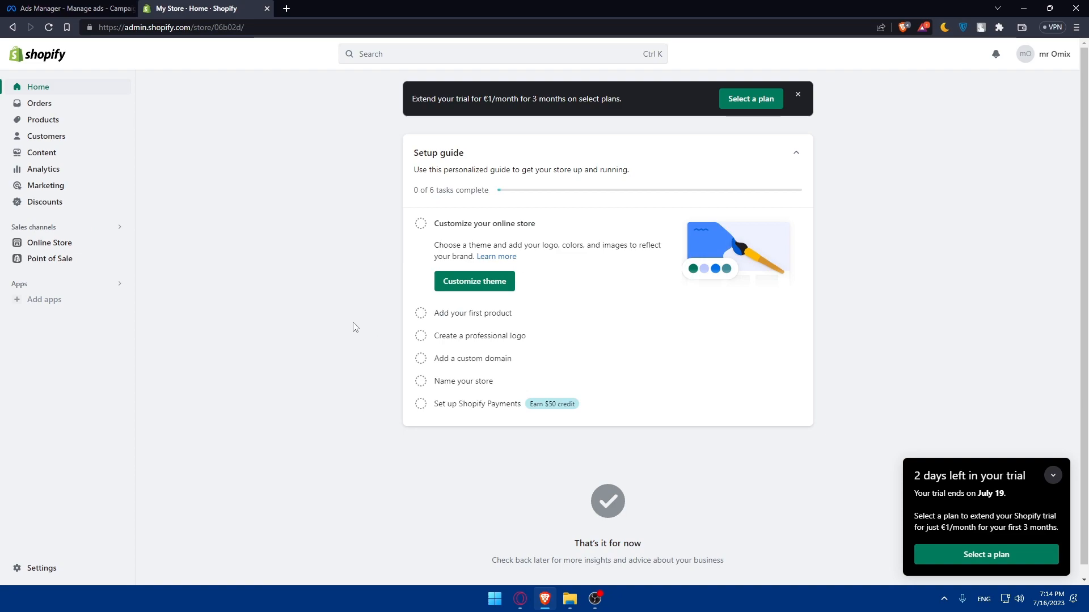
left_click(61, 242)
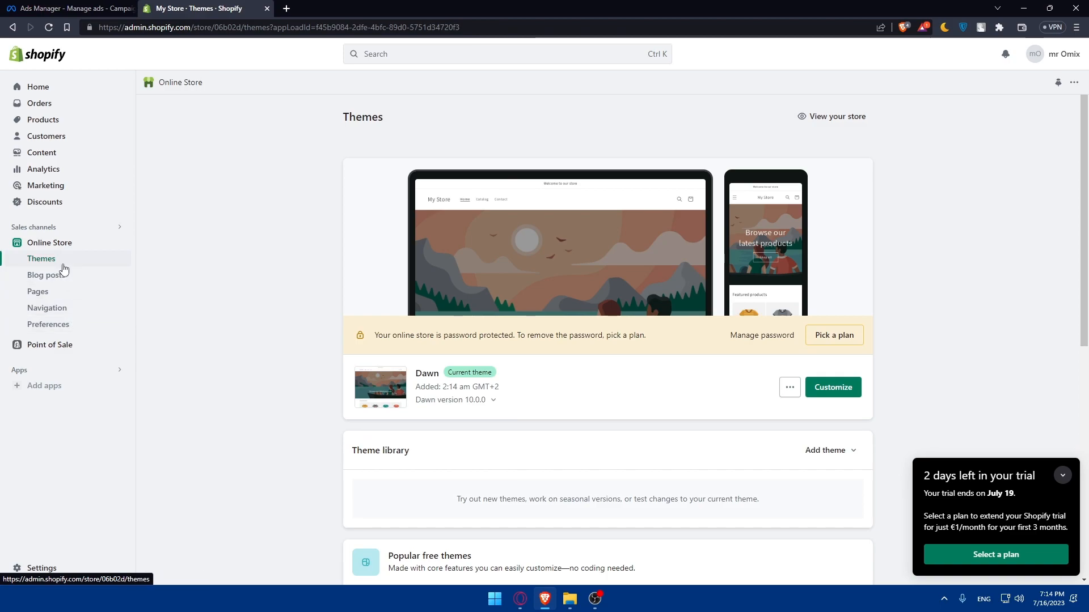
left_click(69, 325)
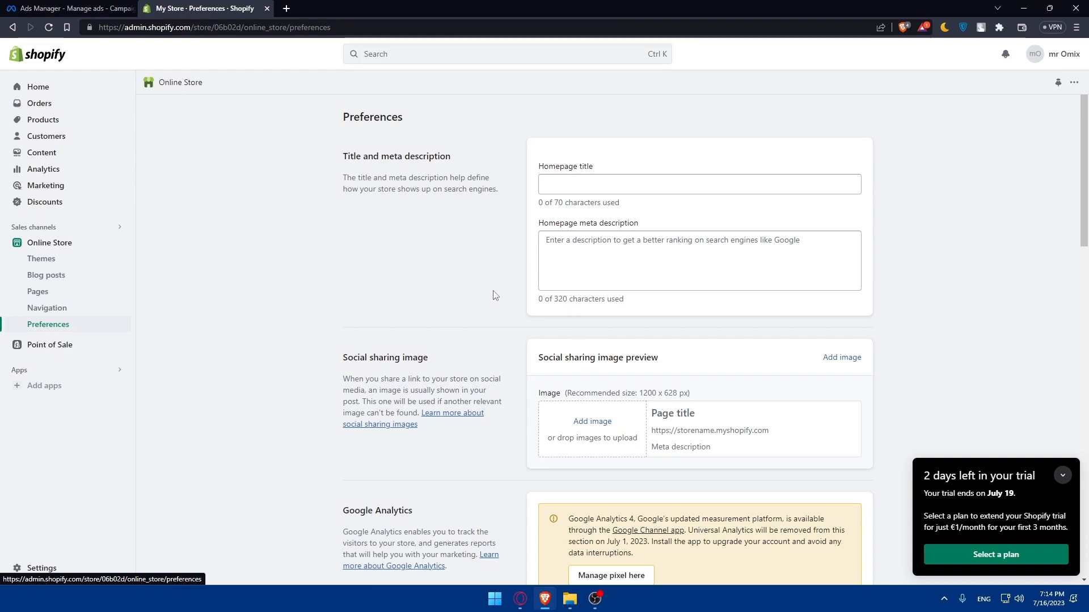
scroll(507, 282, "down", 8)
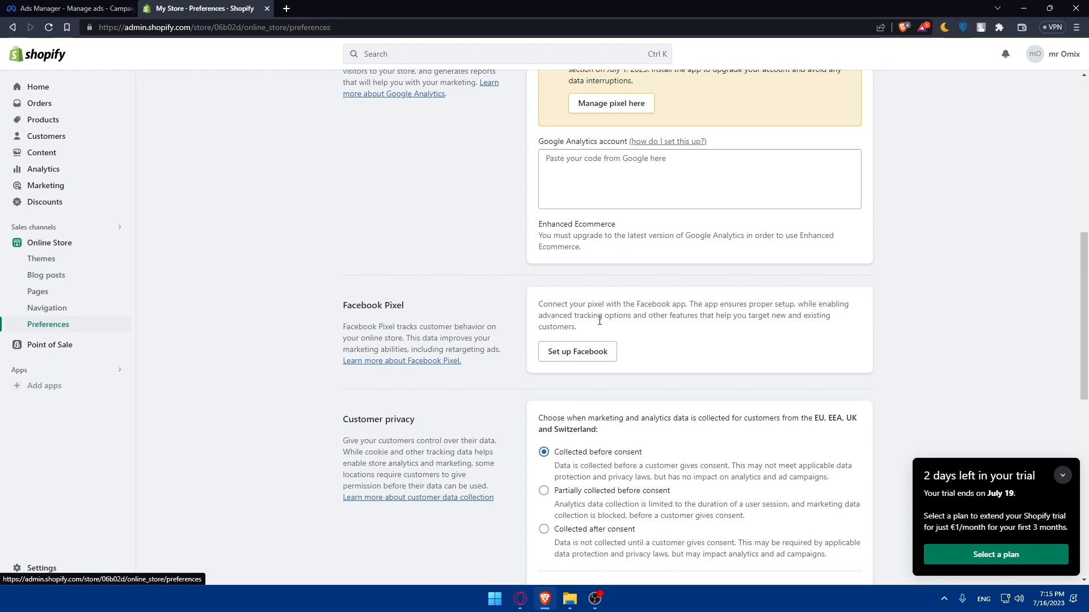
Read the Facebook Pixel description and its linked help article in a separate tab, closing the article when done
left_click_drag(344, 325, 472, 327)
left_click(339, 333)
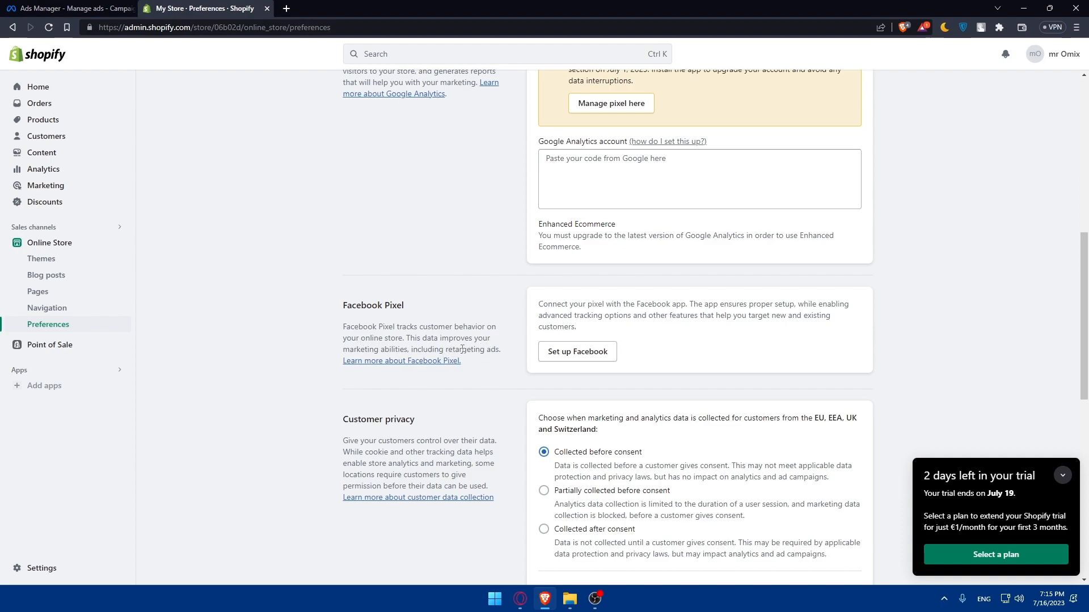
right_click(433, 363)
left_click(454, 368)
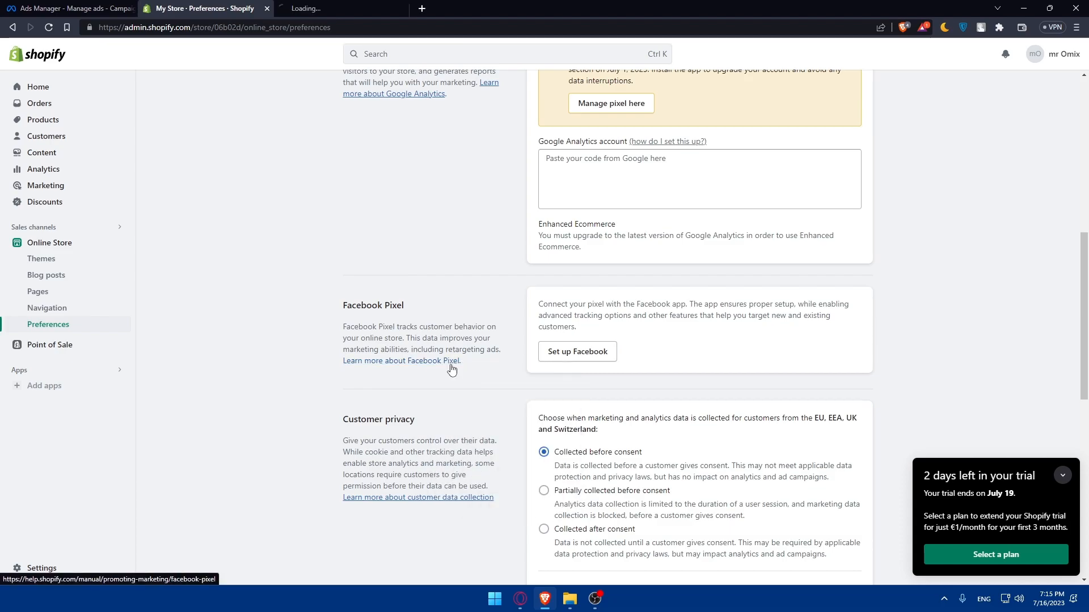
key("ctrl+Tab")
scroll(487, 260, "down", 15)
scroll(495, 278, "up", 4)
scroll(495, 278, "down", 15)
scroll(499, 286, "up", 20)
scroll(500, 292, "down", 10)
scroll(409, 160, "up", 10)
left_click(401, 9)
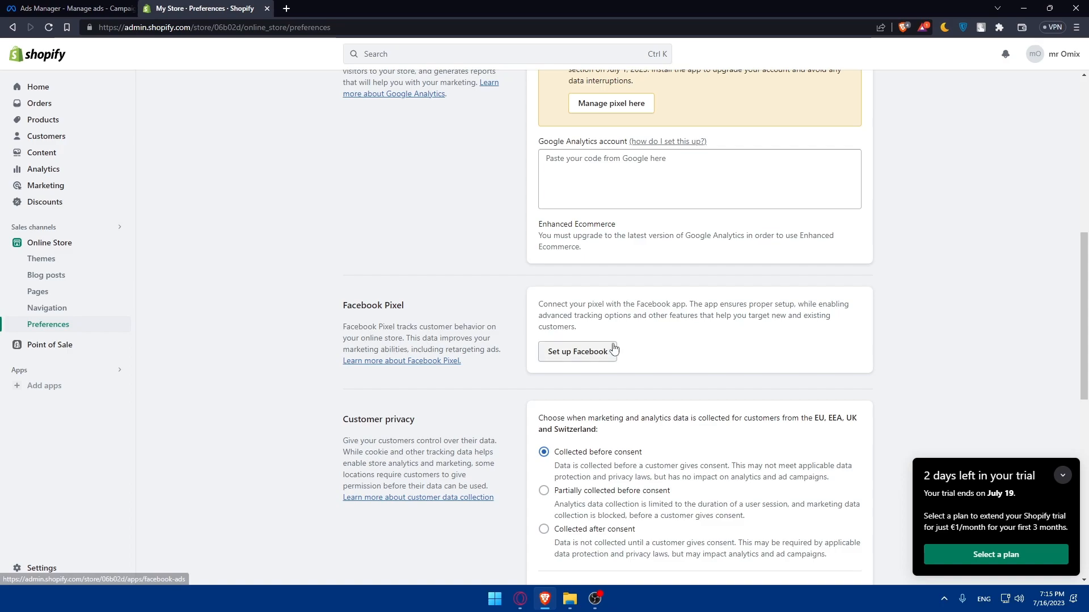
Check the campaigns in Ads Manager and dismiss the payment method notice
left_click(98, 7)
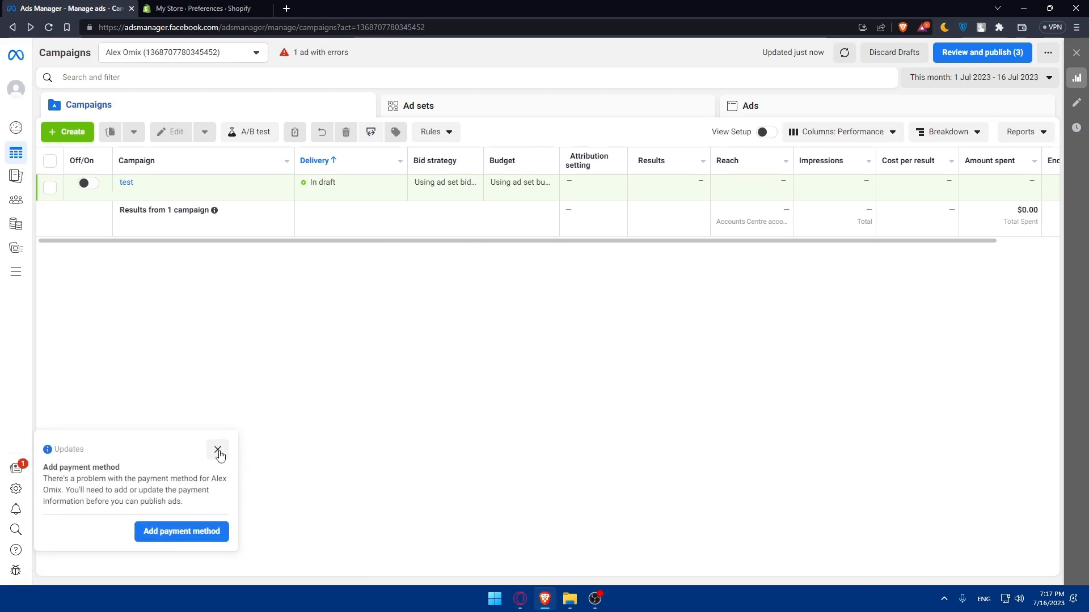
left_click(218, 450)
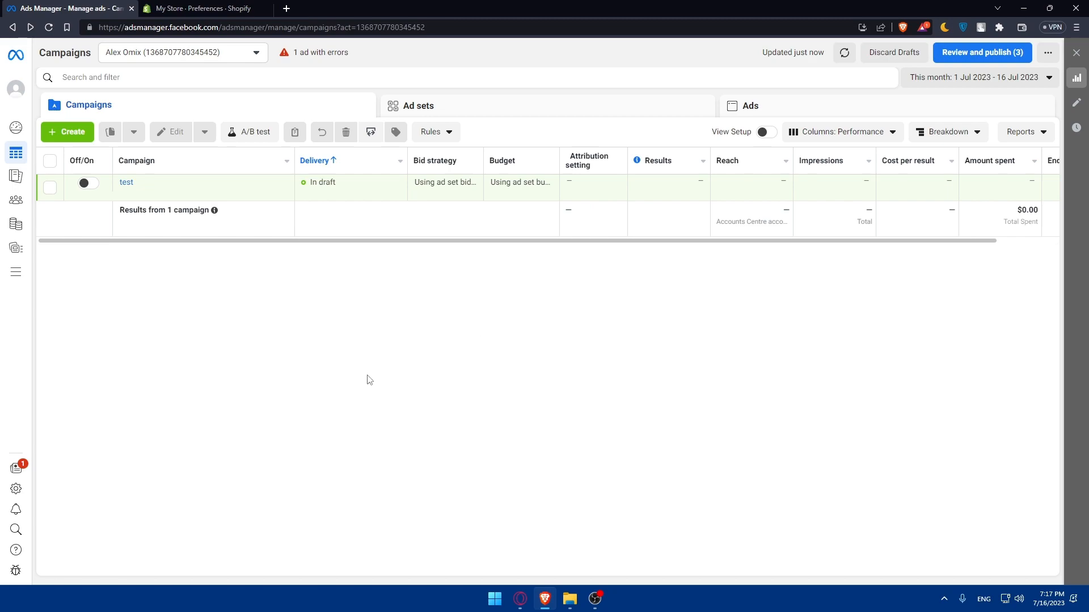
Return to the Shopify preferences and launch the Facebook setup, opening the Facebook & Instagram sales channel
left_click(191, 7)
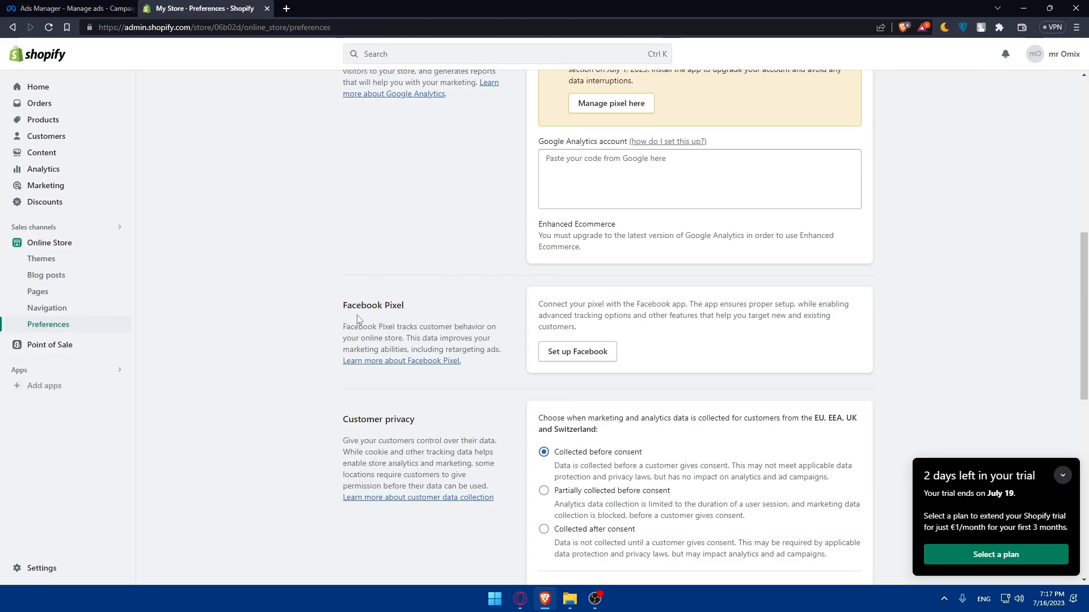
left_click(568, 356)
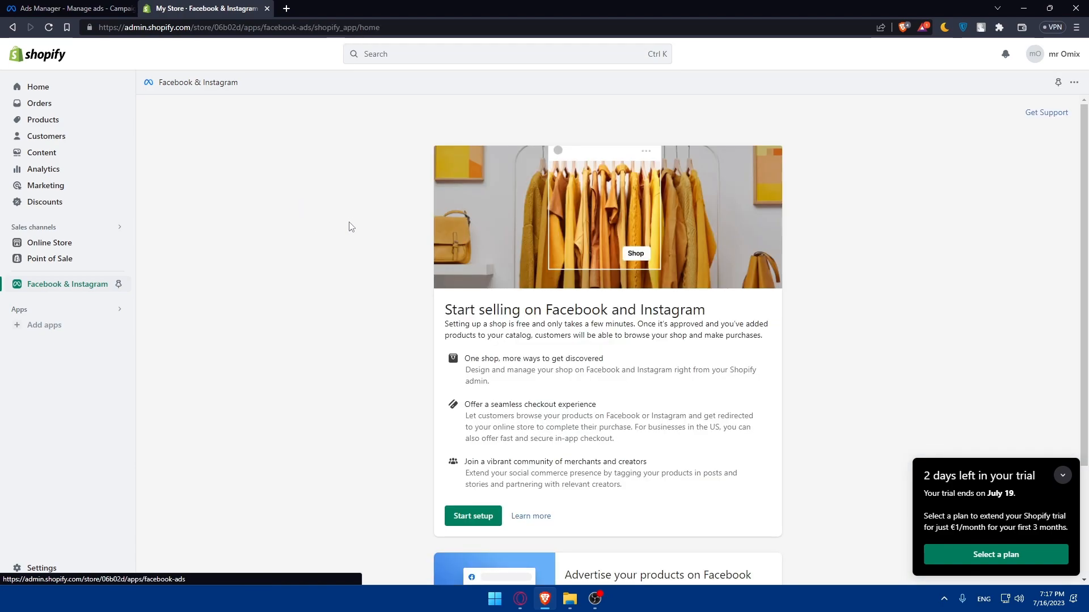
left_click_drag(242, 83, 176, 111)
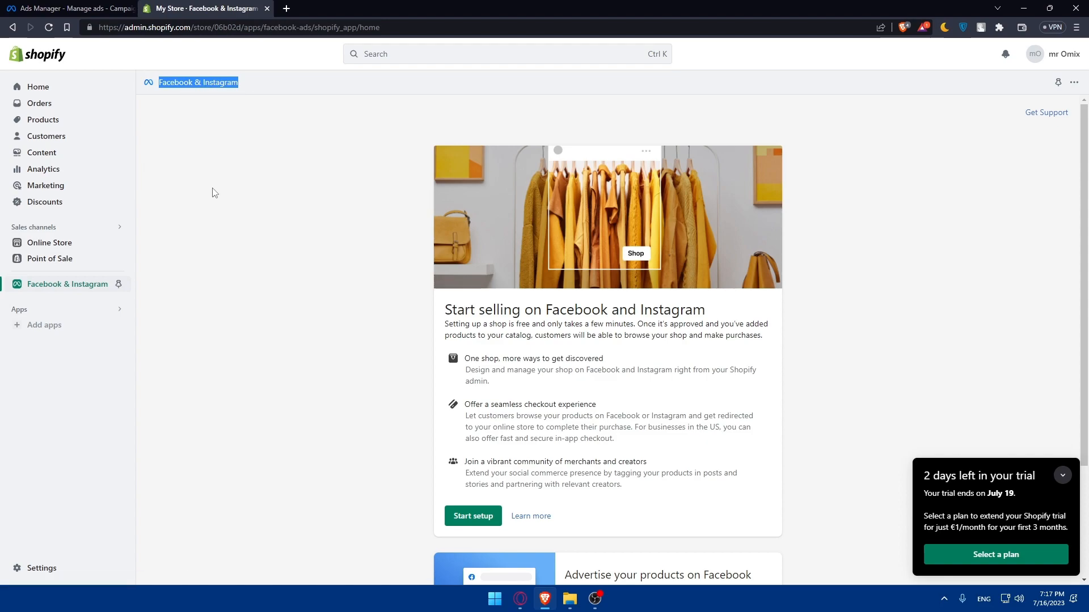
Open the store's app and sales channel settings and go from there to the Shopify App Store
left_click(68, 230)
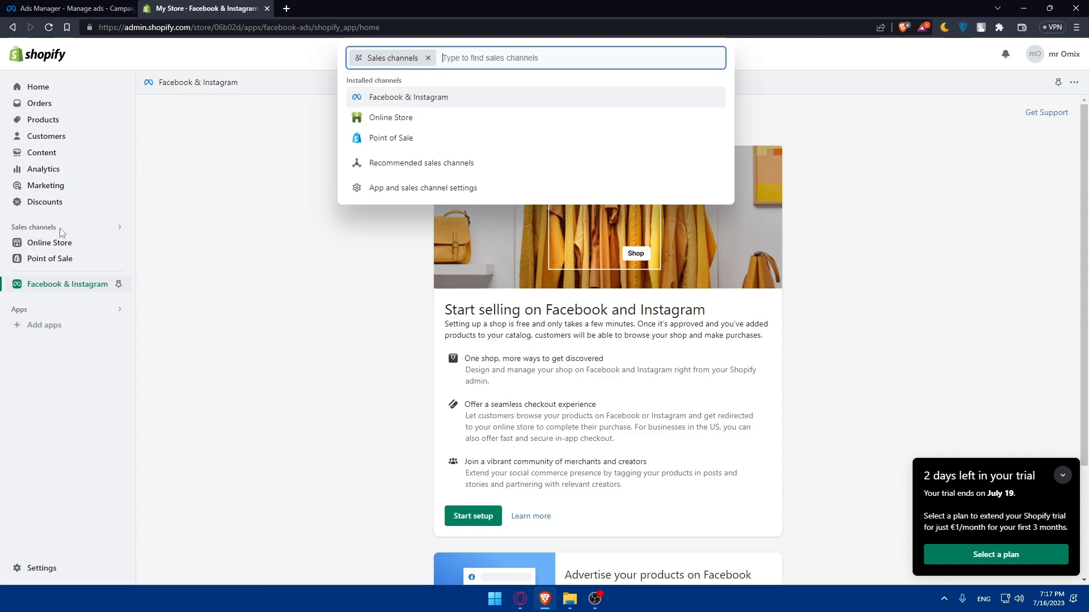
left_click(399, 193)
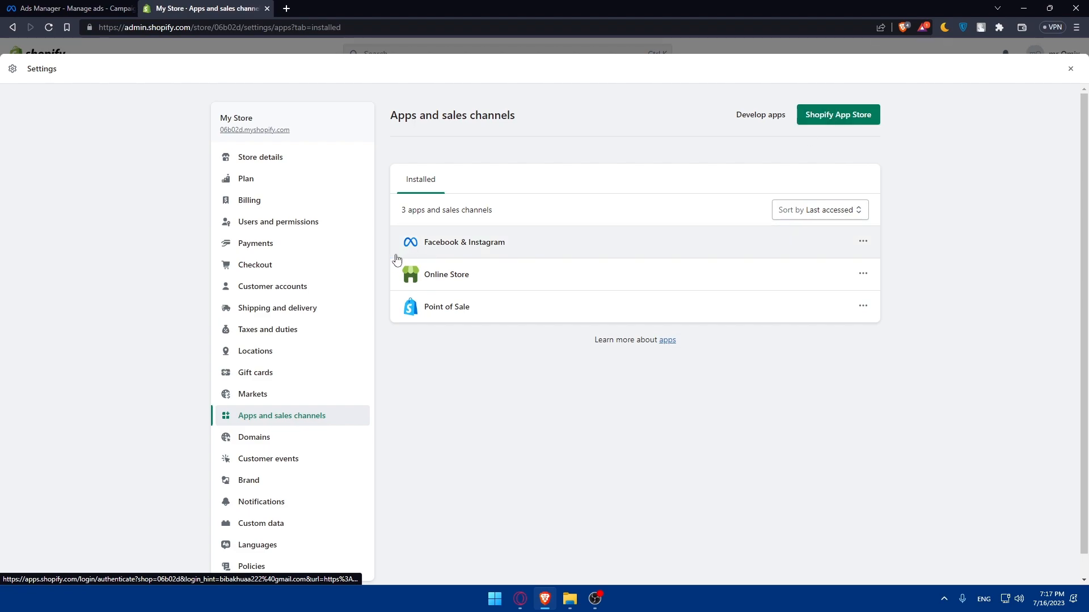
mouse_move(822, 249)
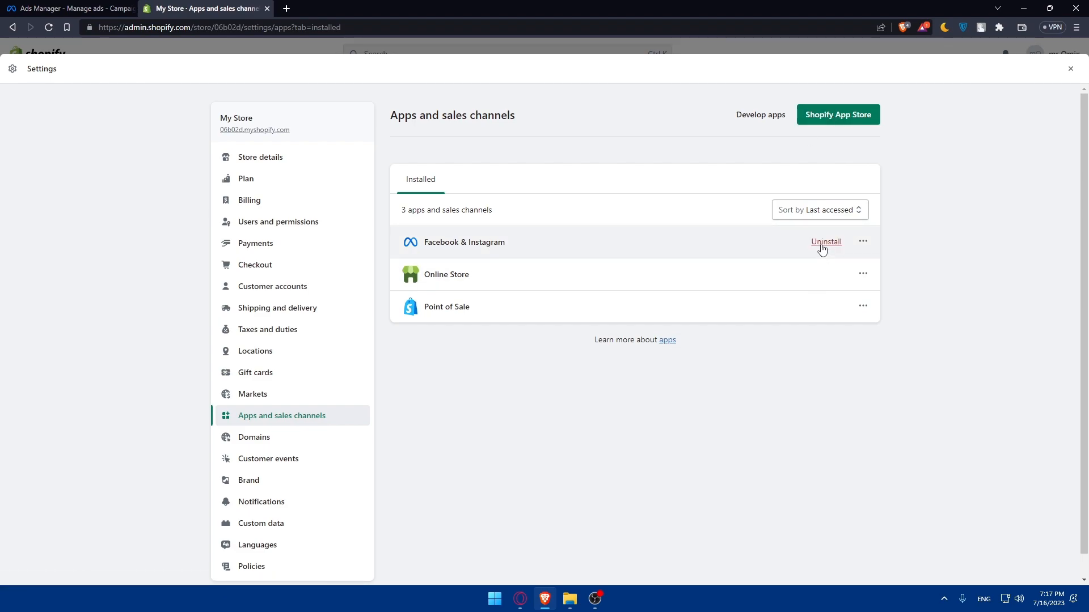
left_click(828, 118)
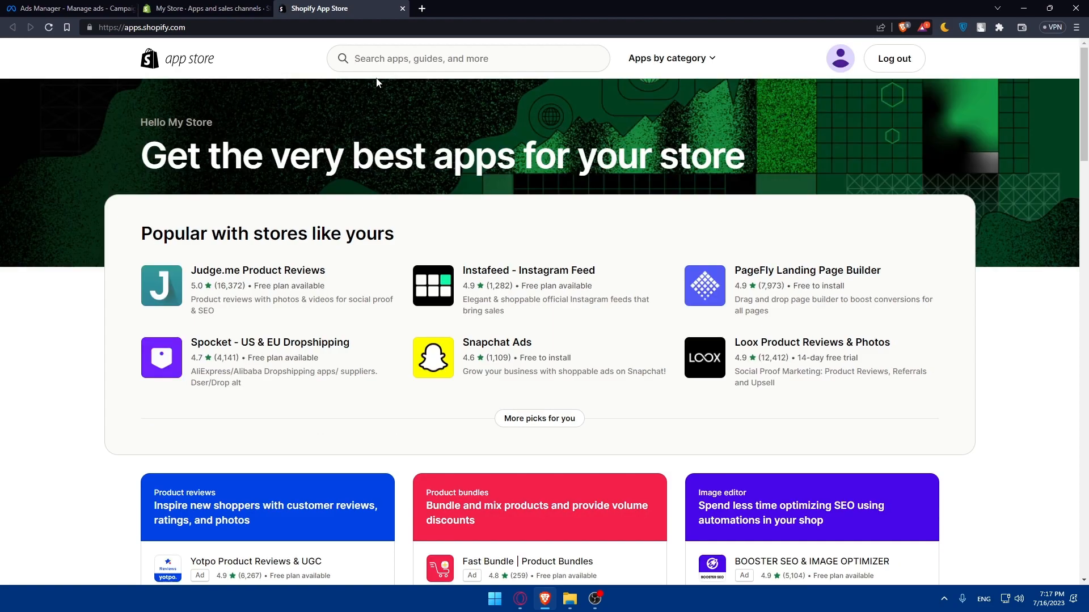
Search the Shopify App Store for "facebook"
left_click(399, 59)
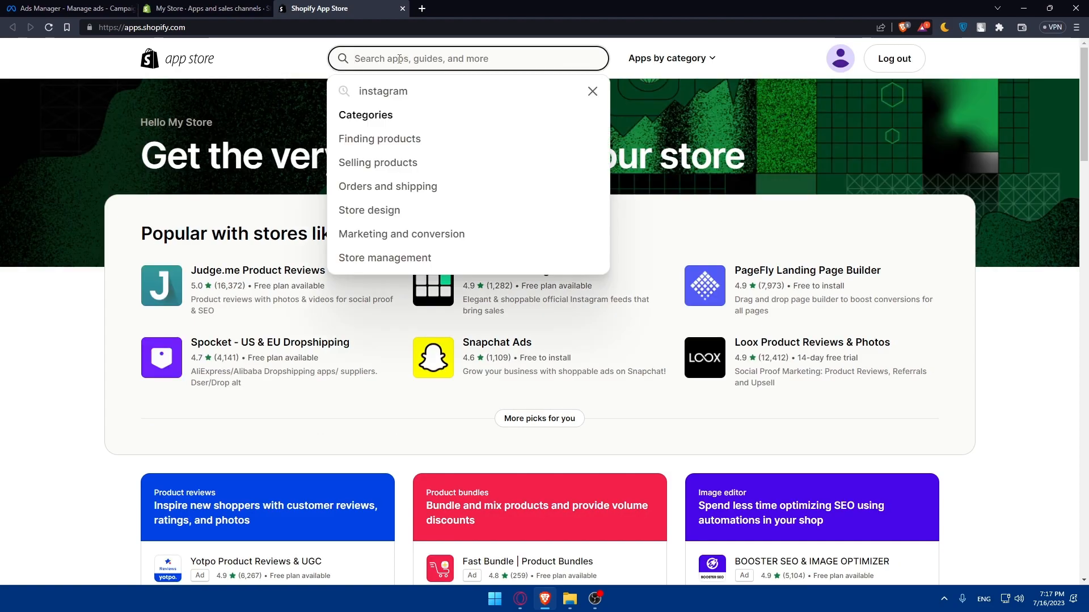
type("faceb")
key("BackSpace")
key("BackSpace")
type("ebook")
key("Return")
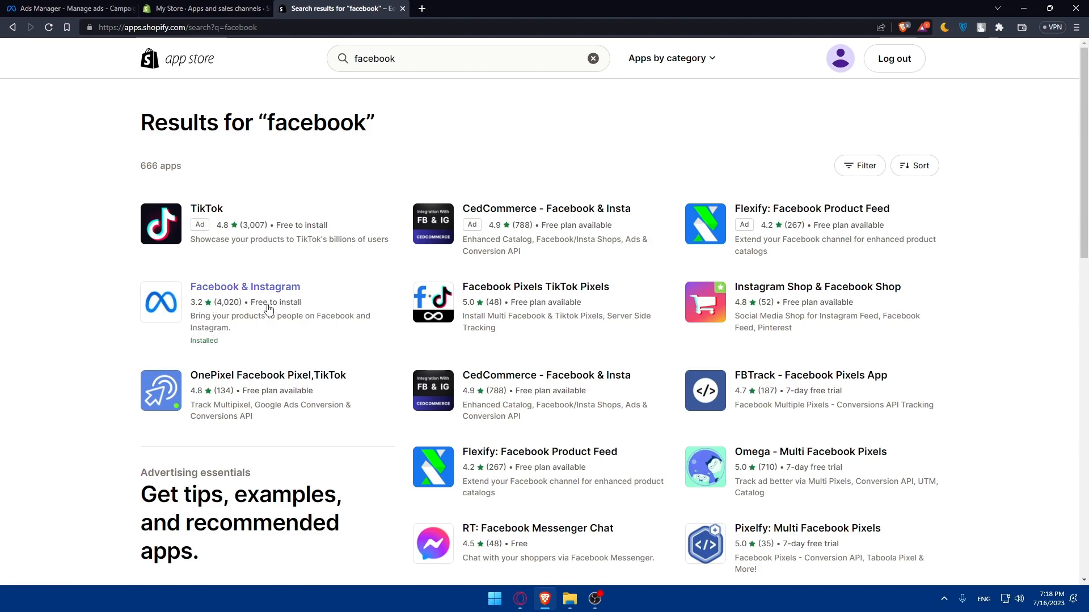
Open the Facebook & Instagram app listing, read its features, pricing and reviews, and close the App Store
left_click(250, 291)
scroll(287, 304, "down", 3)
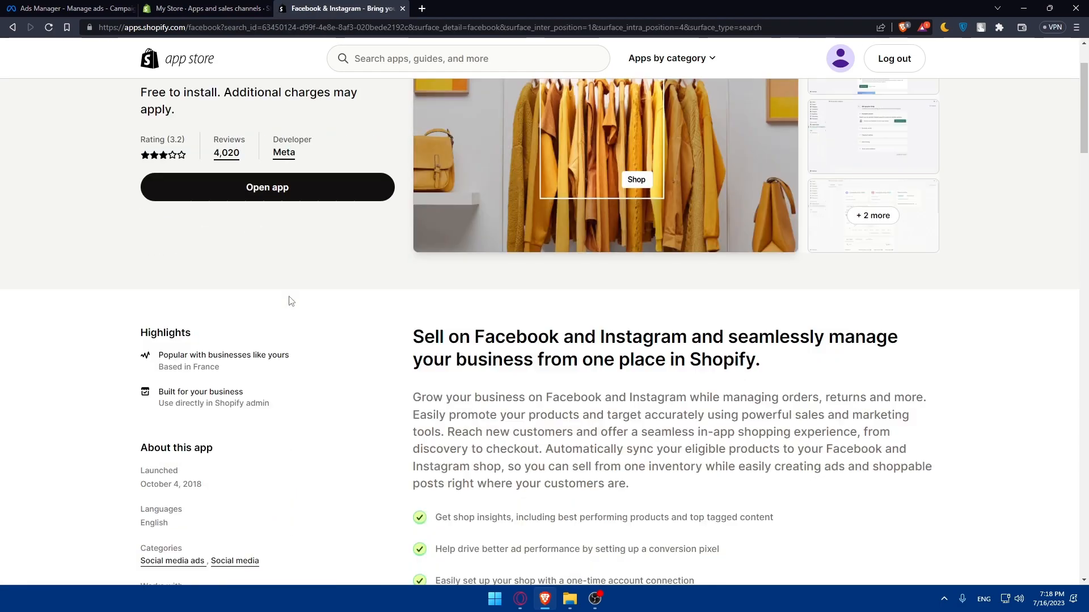
scroll(375, 403, "down", 2)
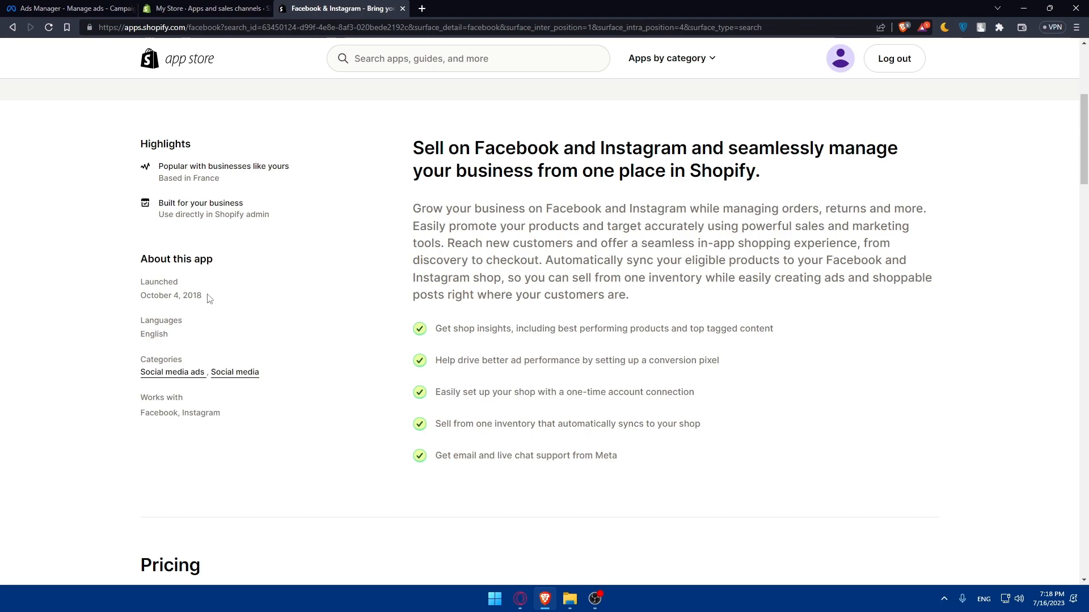
scroll(228, 342, "down", 6)
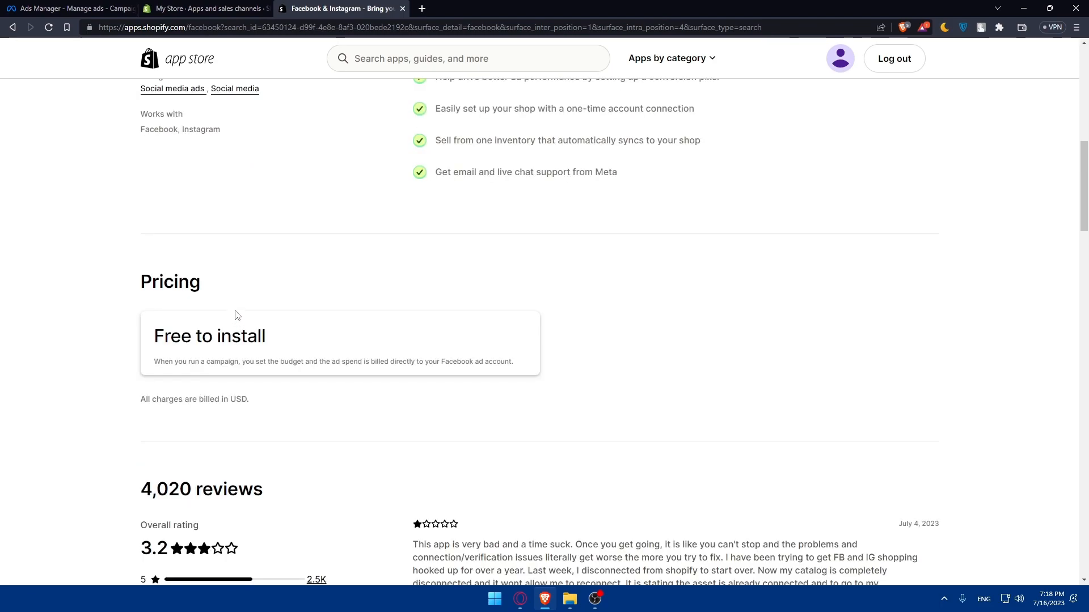
left_click_drag(266, 243, 178, 243)
left_click(177, 242)
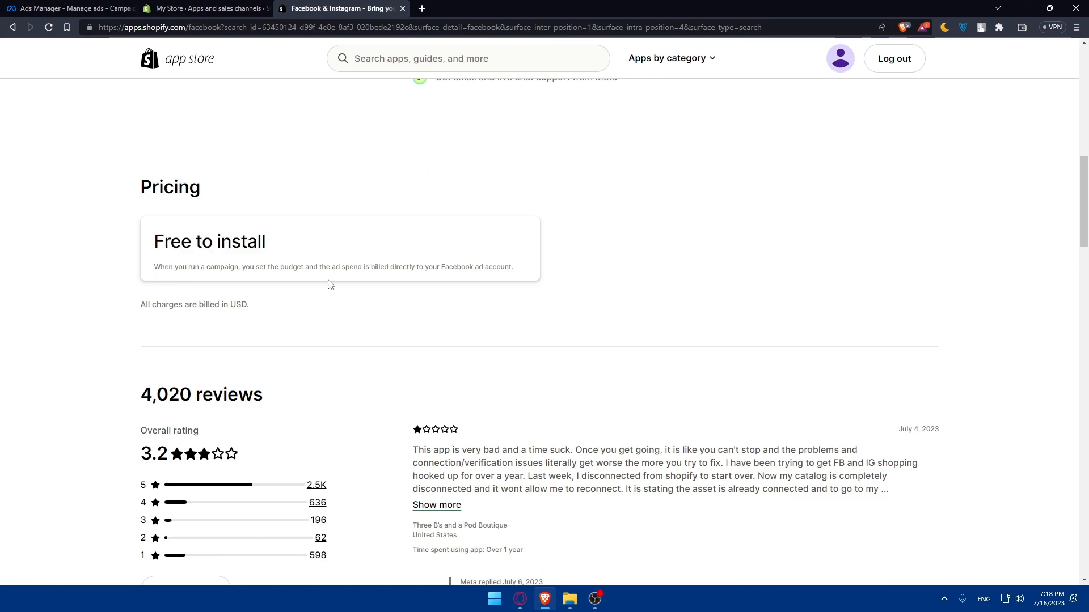
scroll(340, 340, "down", 6)
scroll(262, 316, "up", 12)
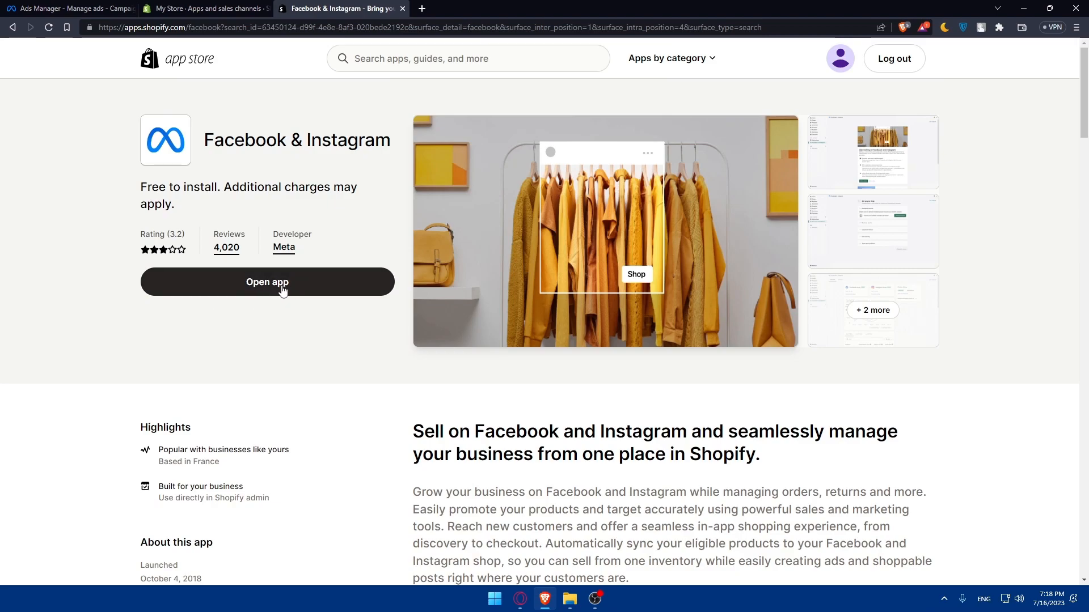
left_click(402, 8)
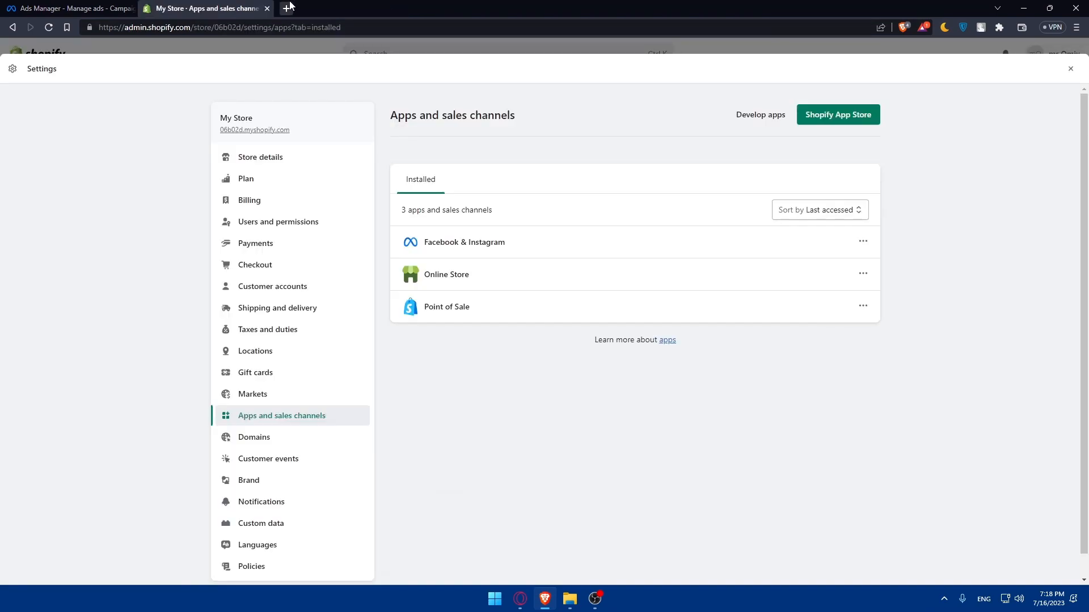
Leave the store settings and launch the Facebook setup from the Facebook Pixel section of the Online Store preferences
left_click(1071, 68)
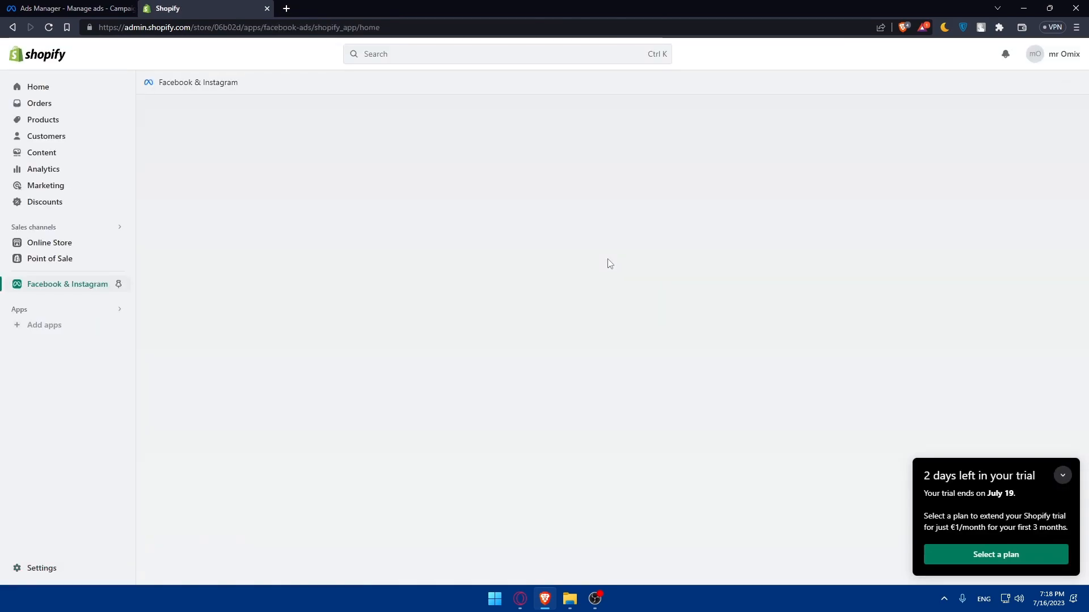
left_click(61, 244)
left_click(50, 324)
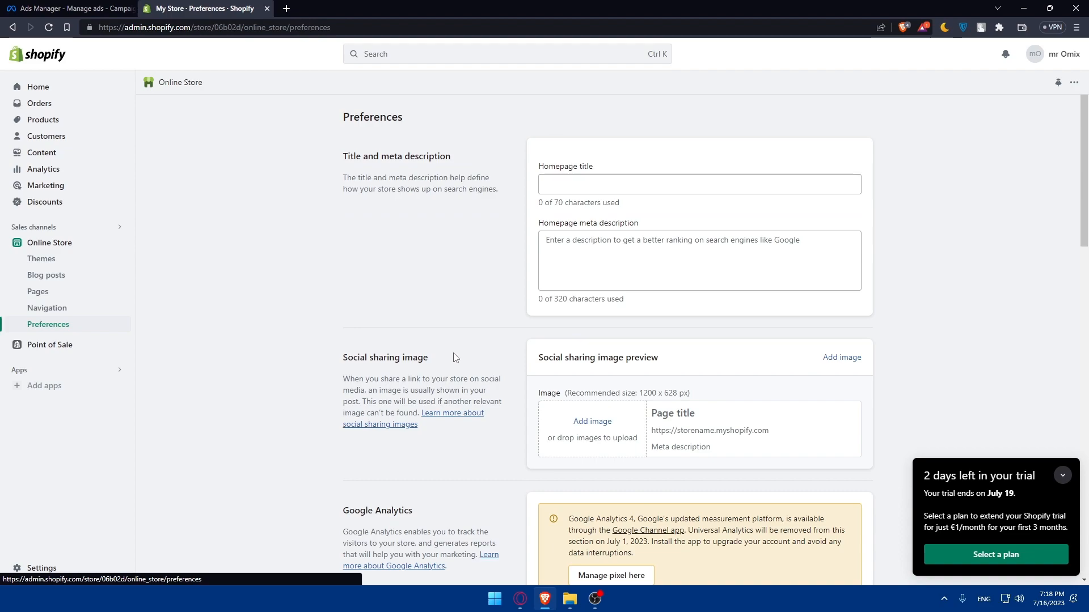
scroll(455, 357, "down", 10)
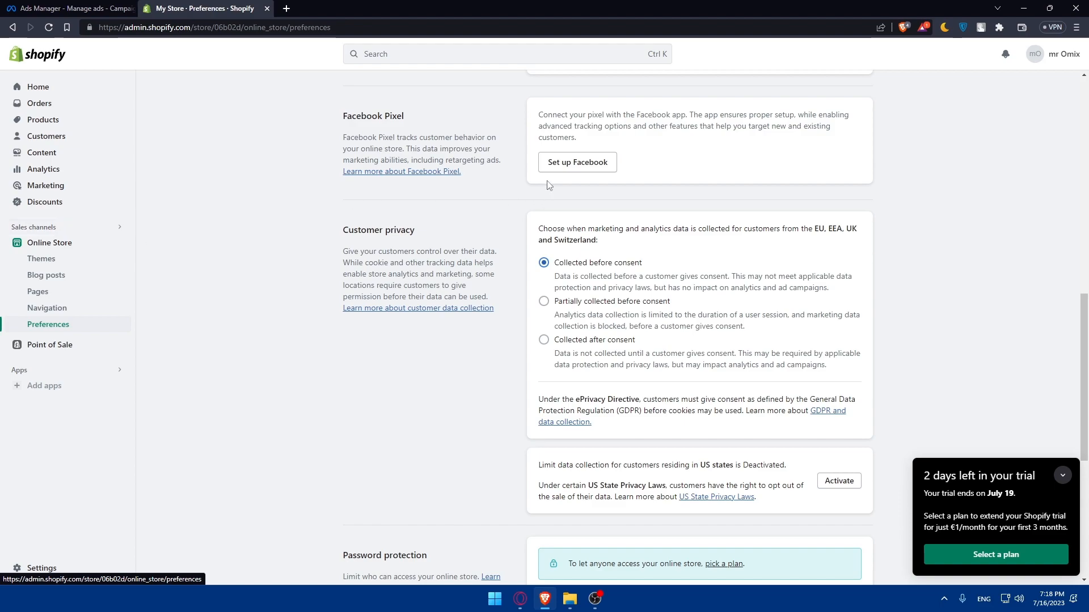
left_click(558, 170)
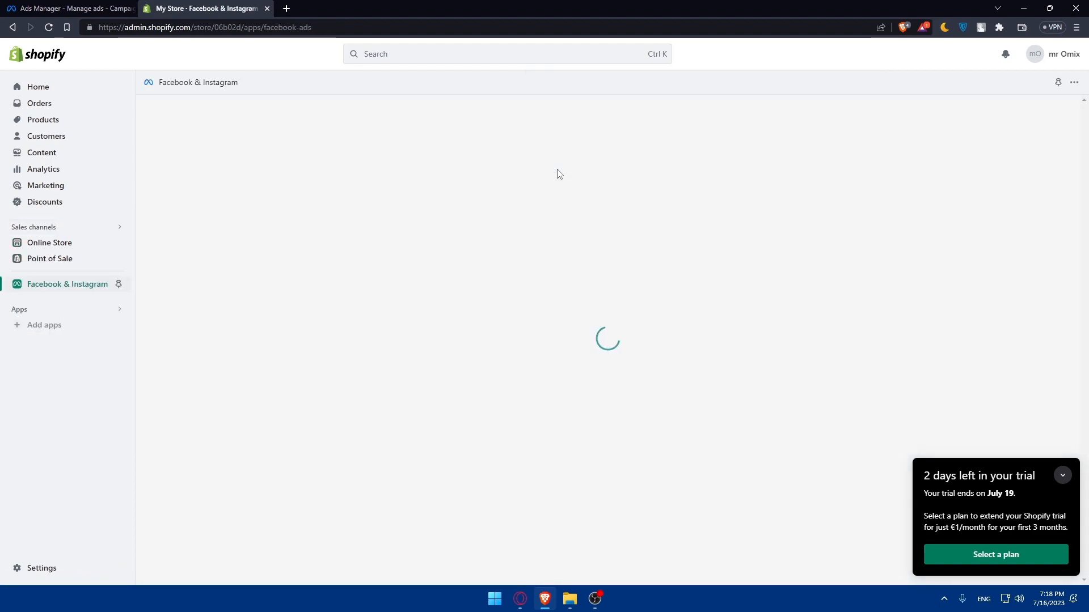
Start the setup for selling on Facebook and Instagram and connect the Facebook account to the shop
scroll(476, 397, "down", 2)
scroll(476, 396, "down", 1)
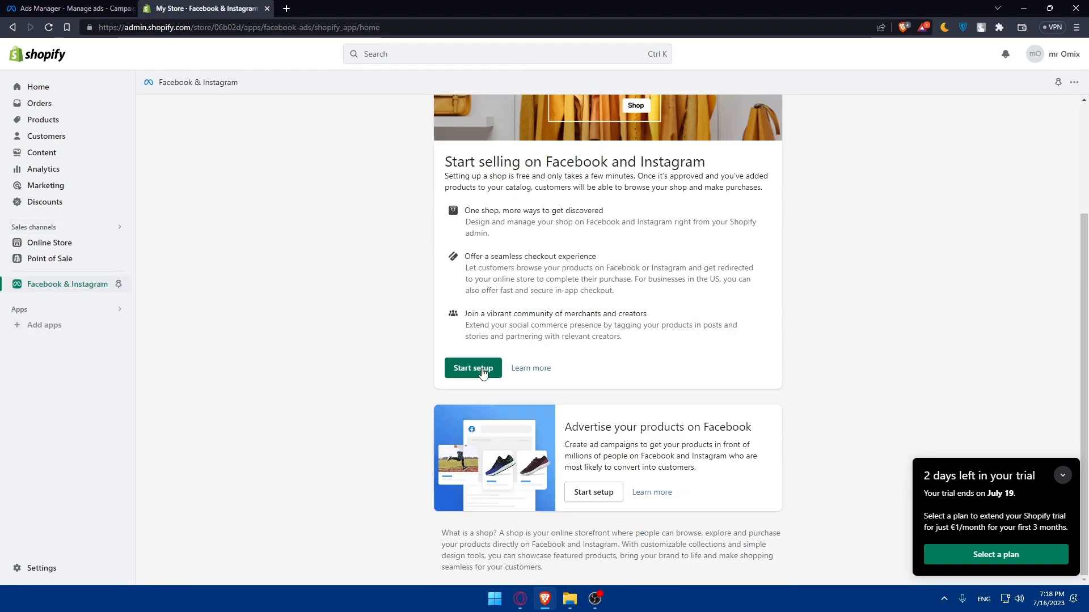
left_click(471, 368)
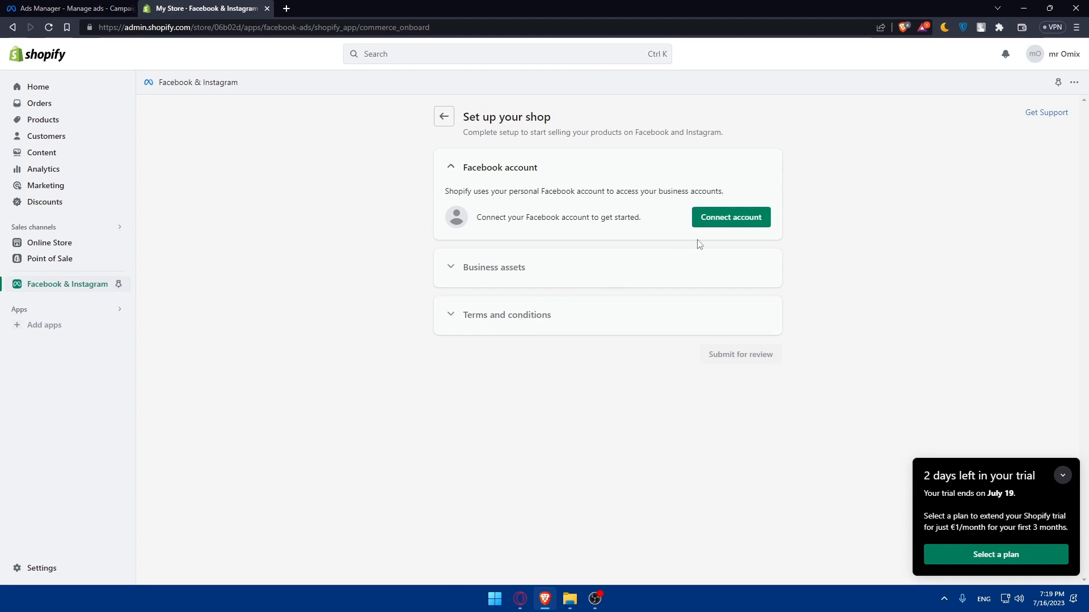
left_click(730, 221)
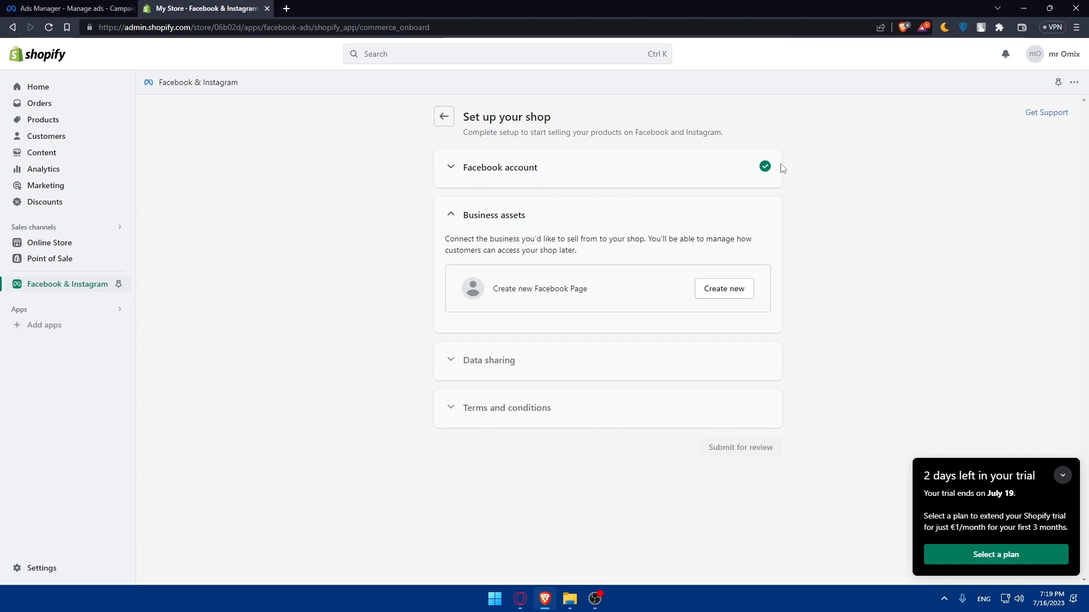
Expand the connected Facebook account's details, check the profile in Ads Manager, and return to the shop setup
left_click(762, 171)
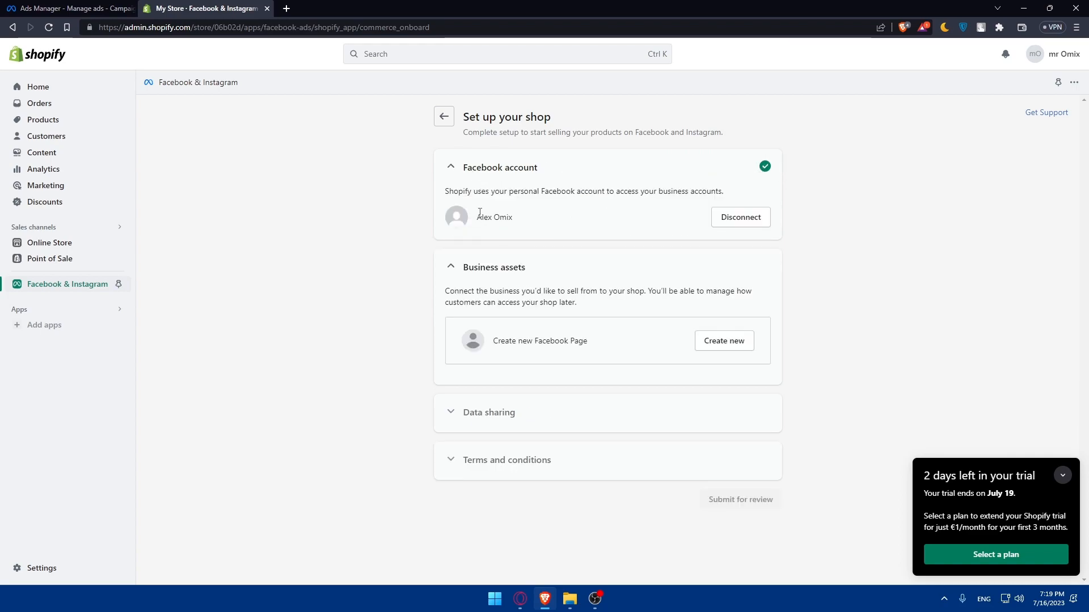
left_click(71, 8)
left_click(16, 89)
left_click(223, 328)
left_click(204, 8)
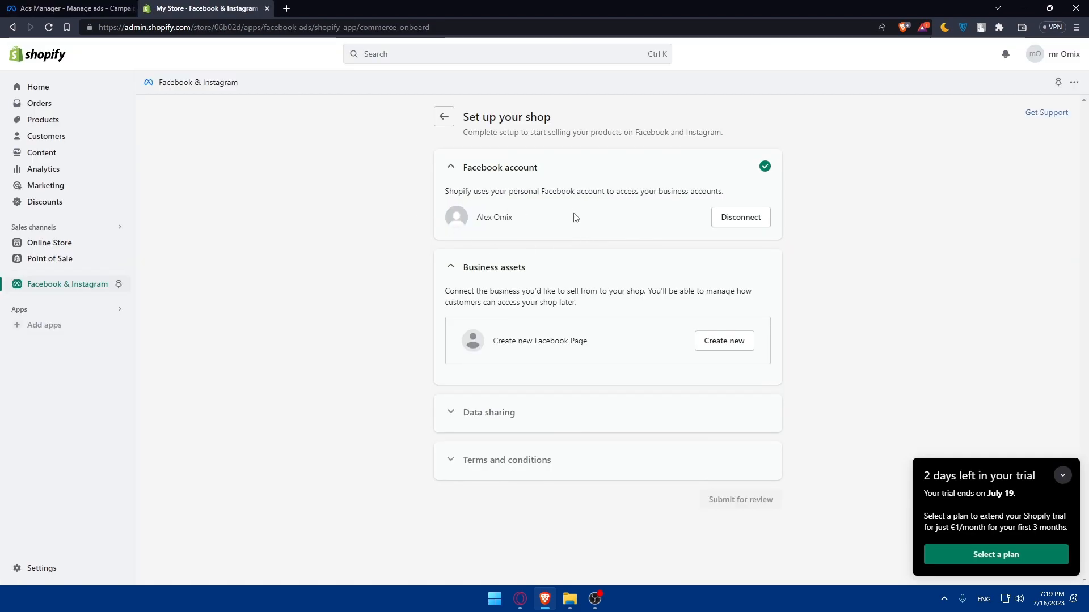
left_click(287, 8)
type("face")
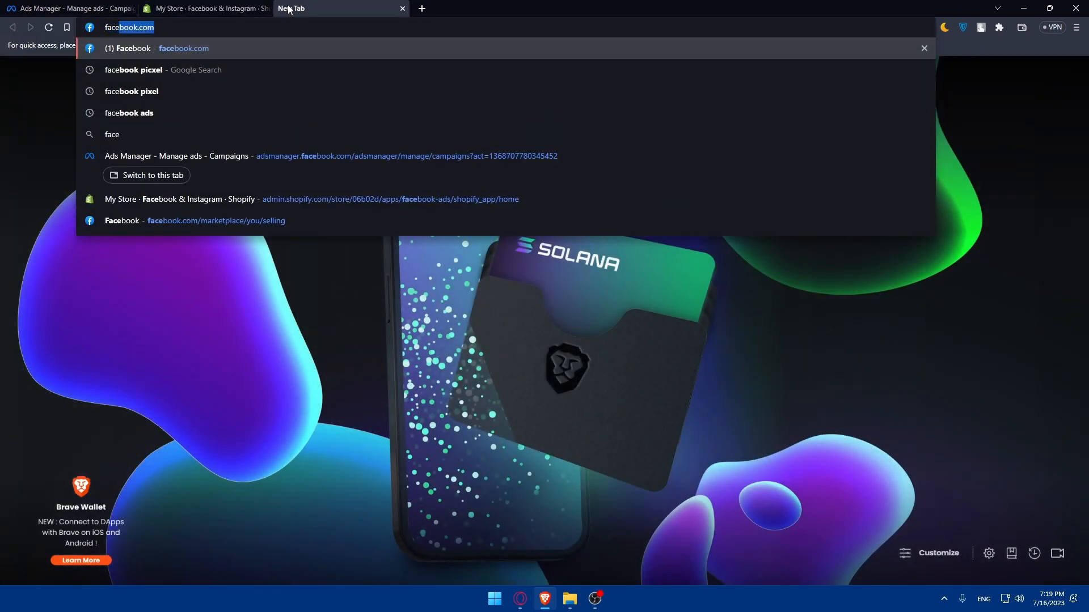
key("Return")
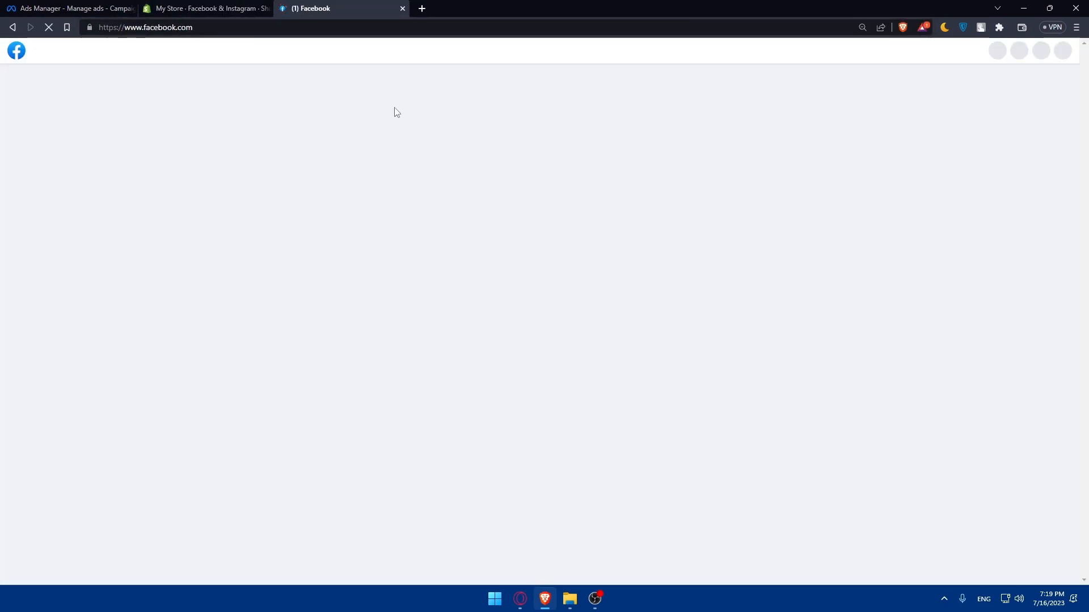
key("ctrl+w")
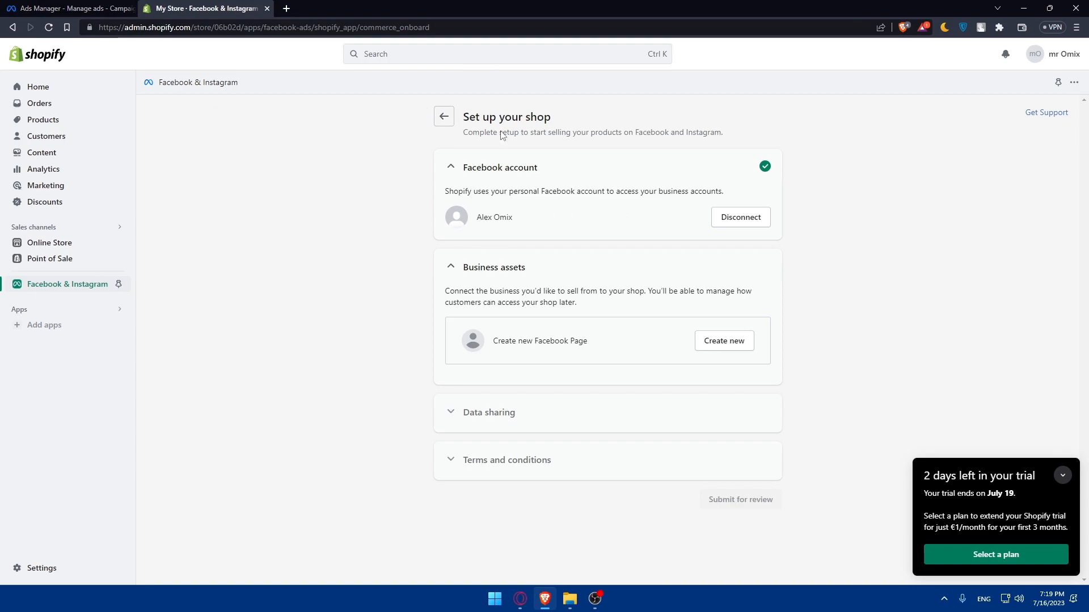
Minimize the trial notice and collapse the Facebook account section of the shop setup
left_click(1062, 475)
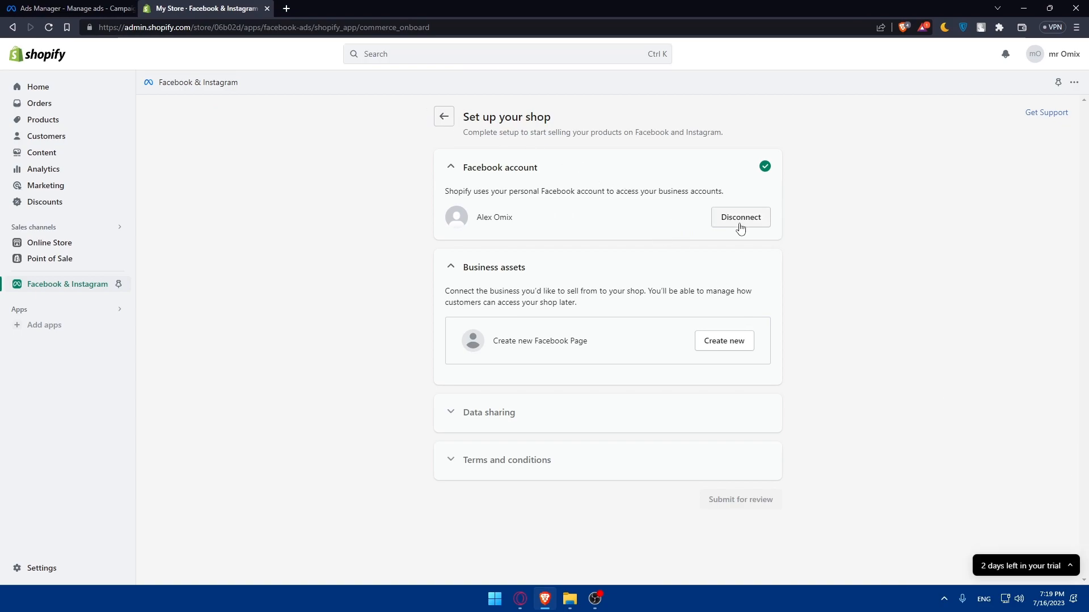
left_click(448, 178)
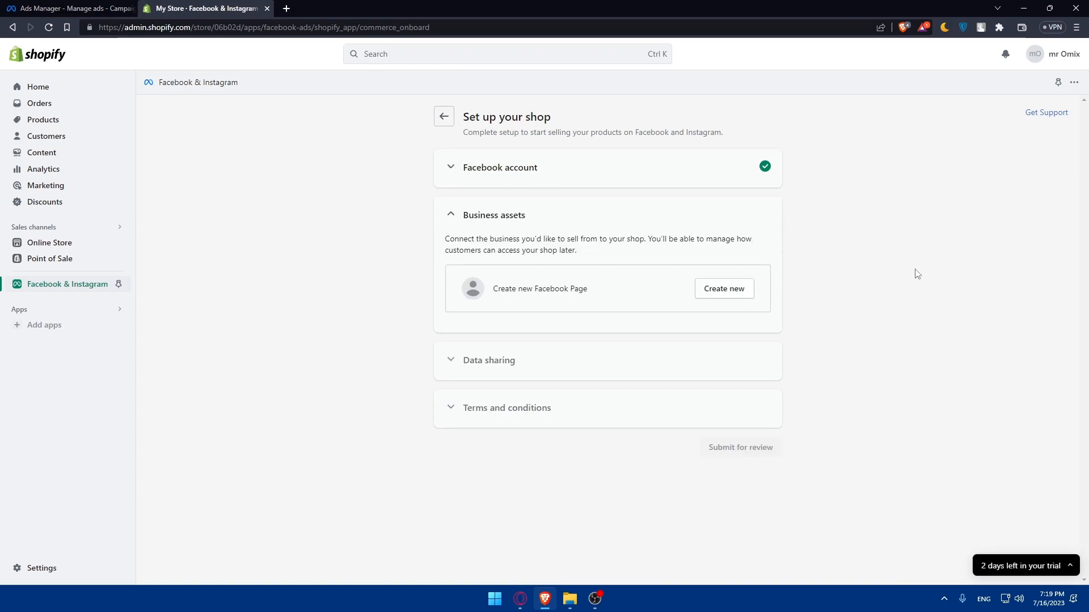
left_click(456, 175)
left_click(452, 170)
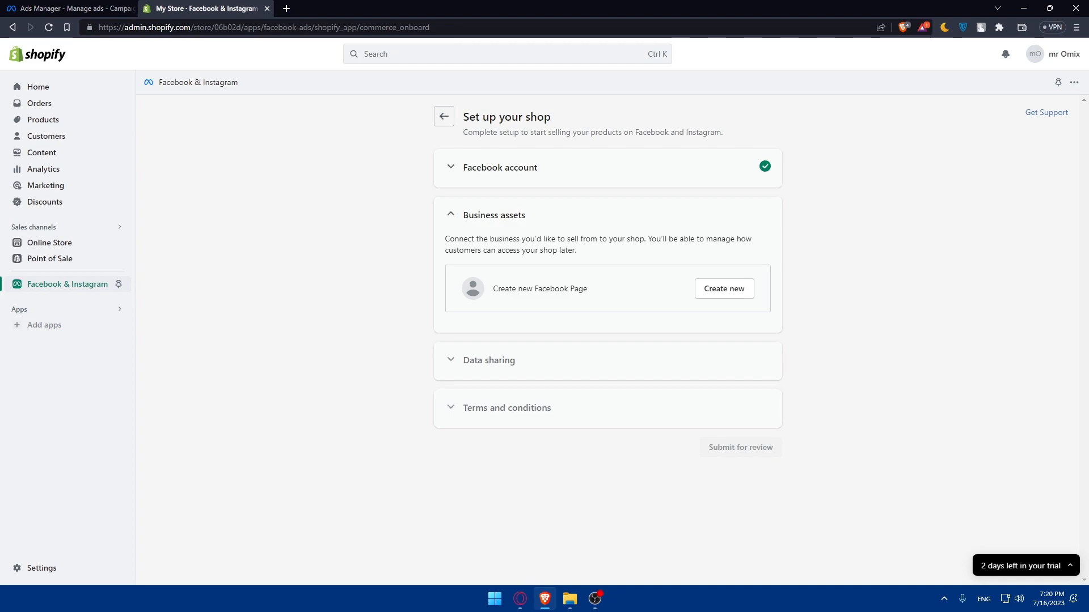
Switch to the Ads Manager campaigns page
left_click(77, 8)
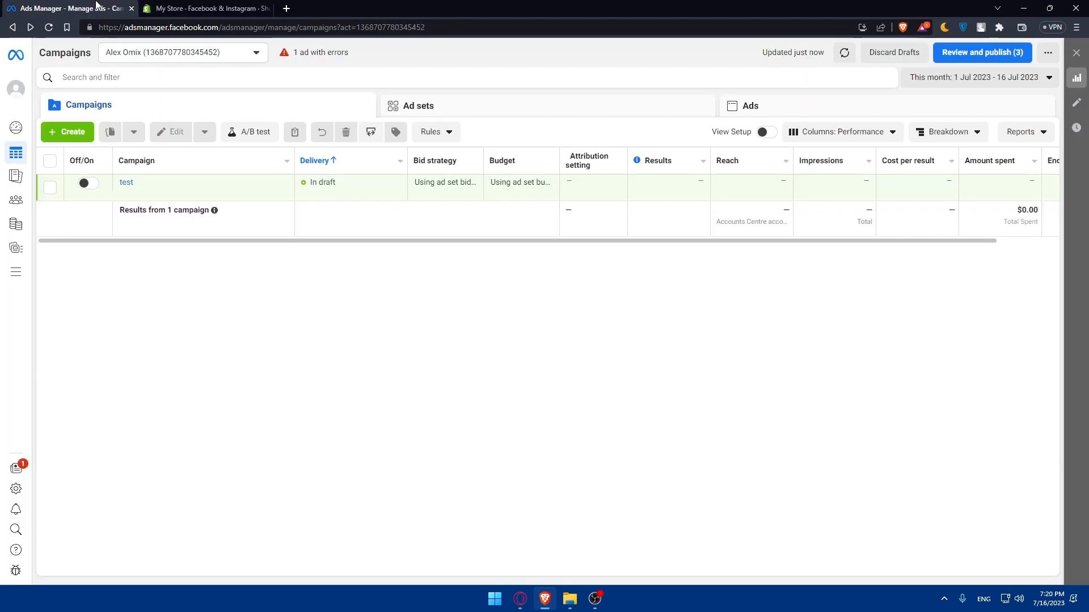